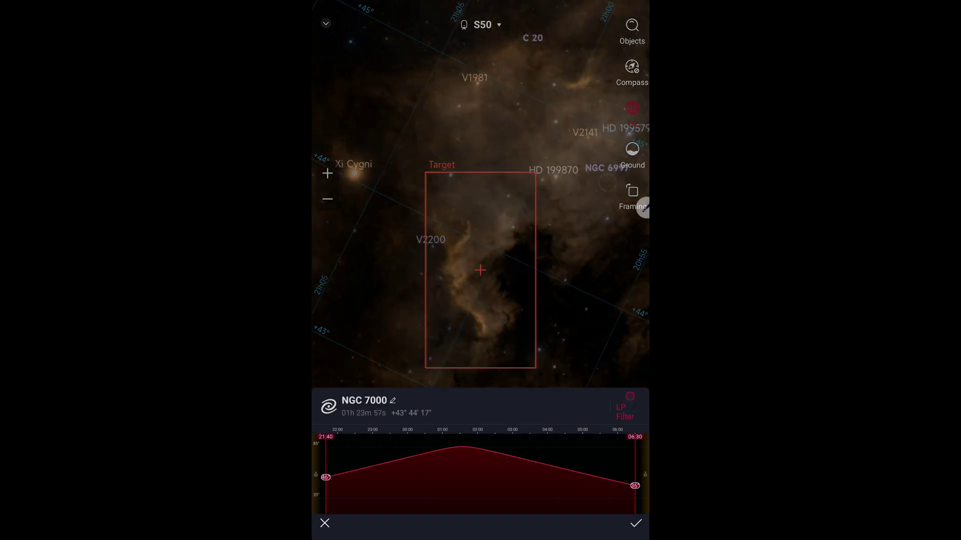
# Open the Seestar's MyWorks folder in Dolphin, showing the NGC 7000_sub folder of 840 items.
pyautogui.click(624, 407)
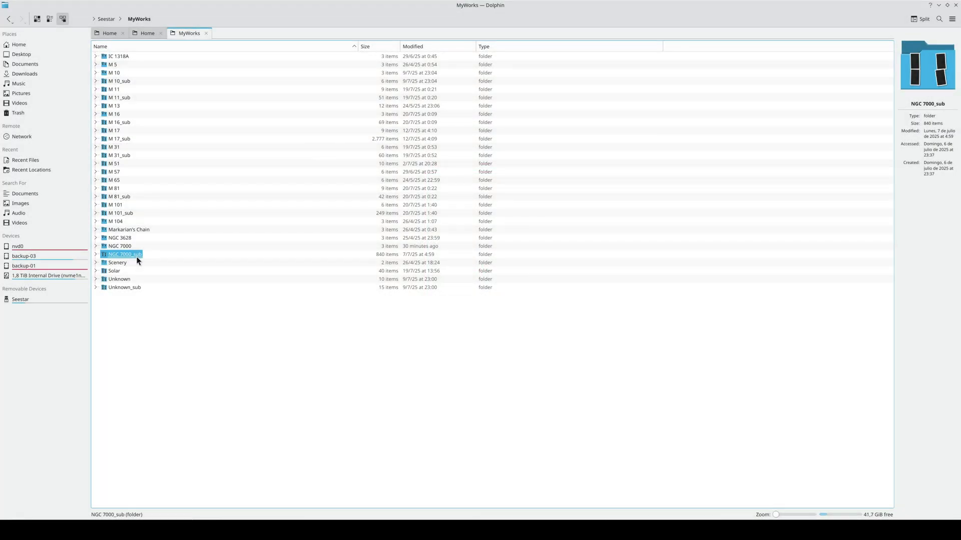
# Open the NGC 7000_sub folder and select the 001011.jpg sub-frame.
pyautogui.doubleClick(137, 255)
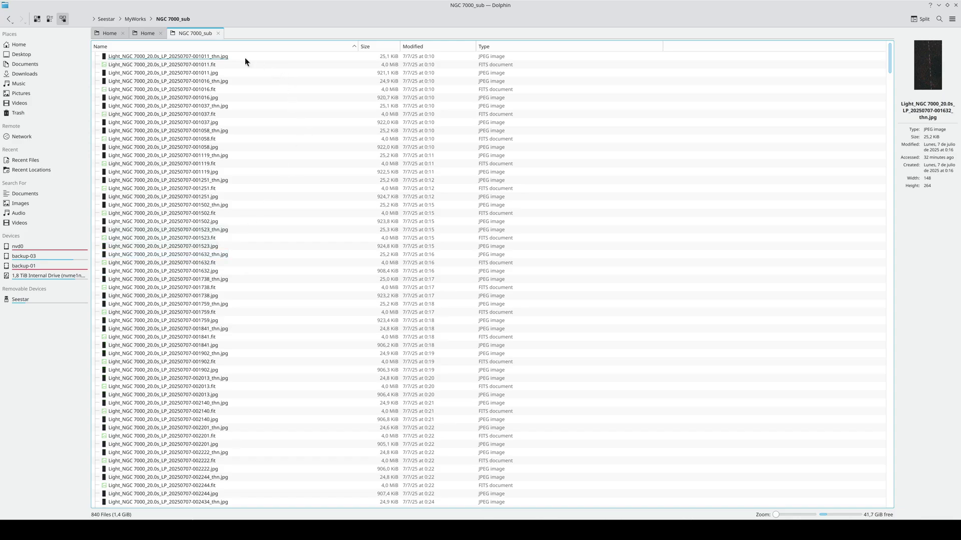
pyautogui.click(199, 73)
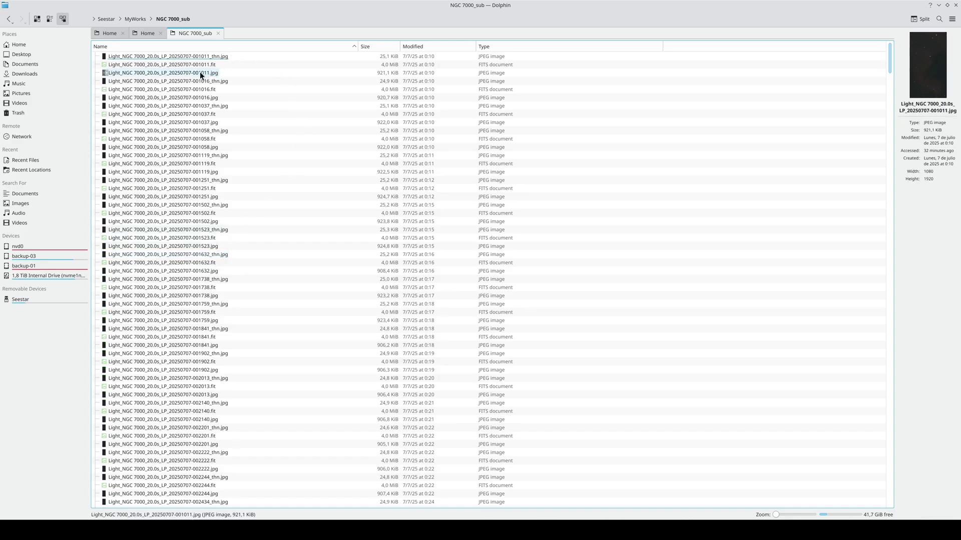
pyautogui.click(289, 18)
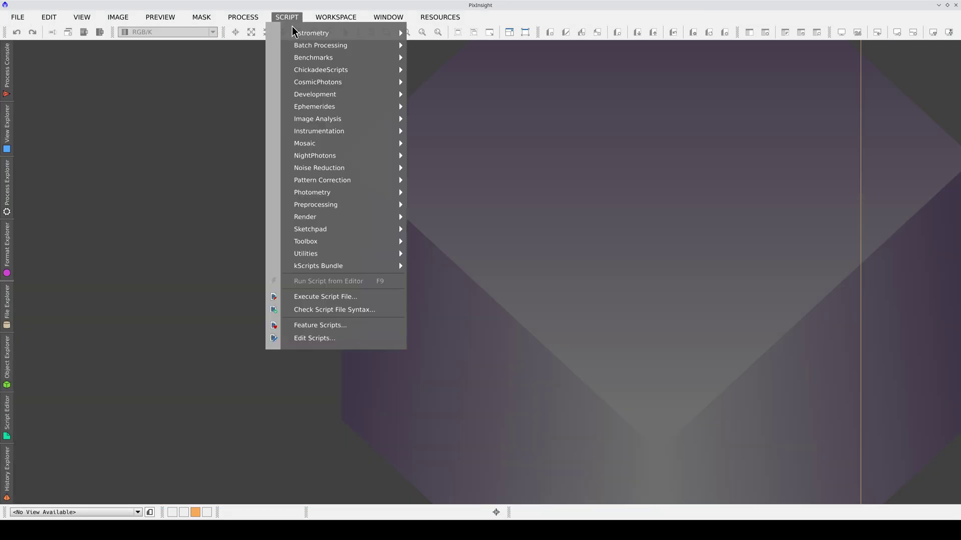
pyautogui.moveTo(323, 48)
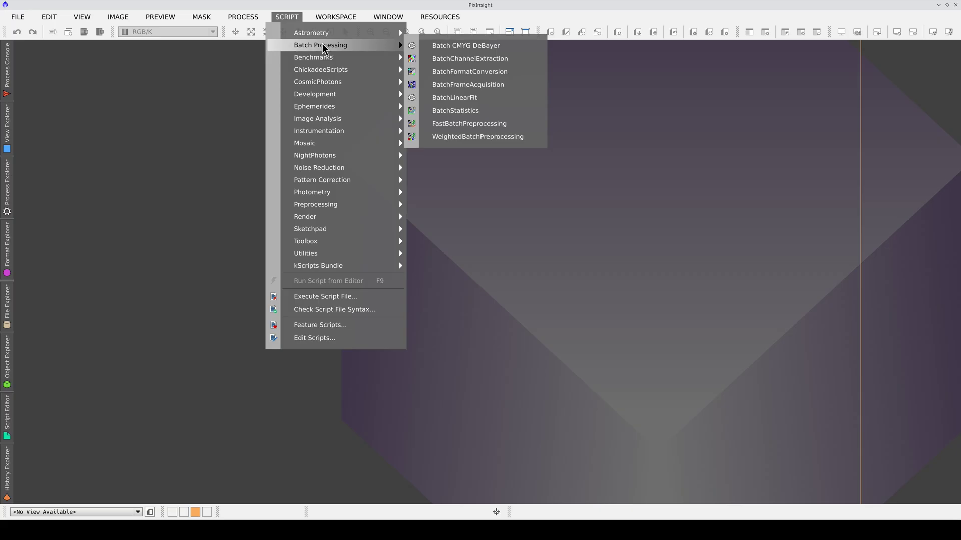
pyautogui.click(445, 122)
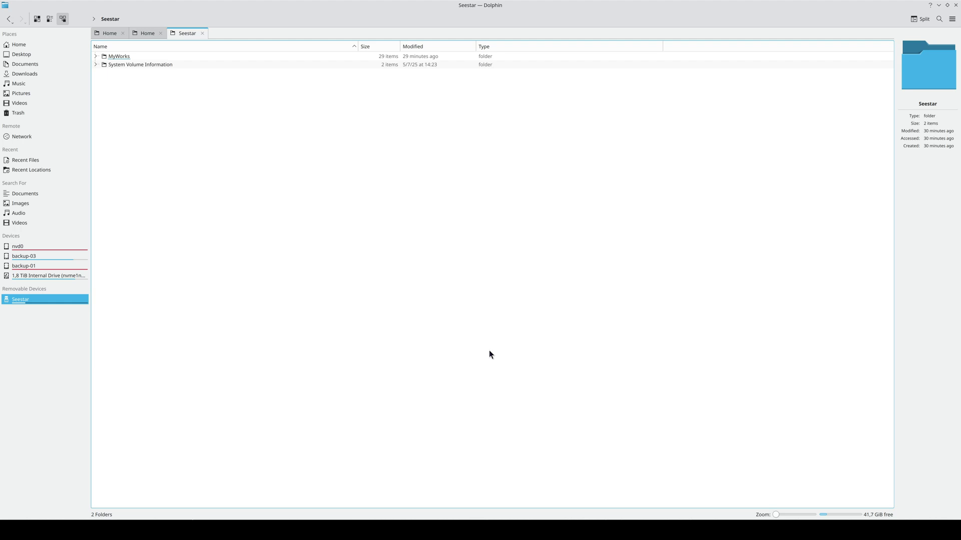
# Open the NGC 7000 stacked-results folder inside MyWorks.
pyautogui.click(118, 56)
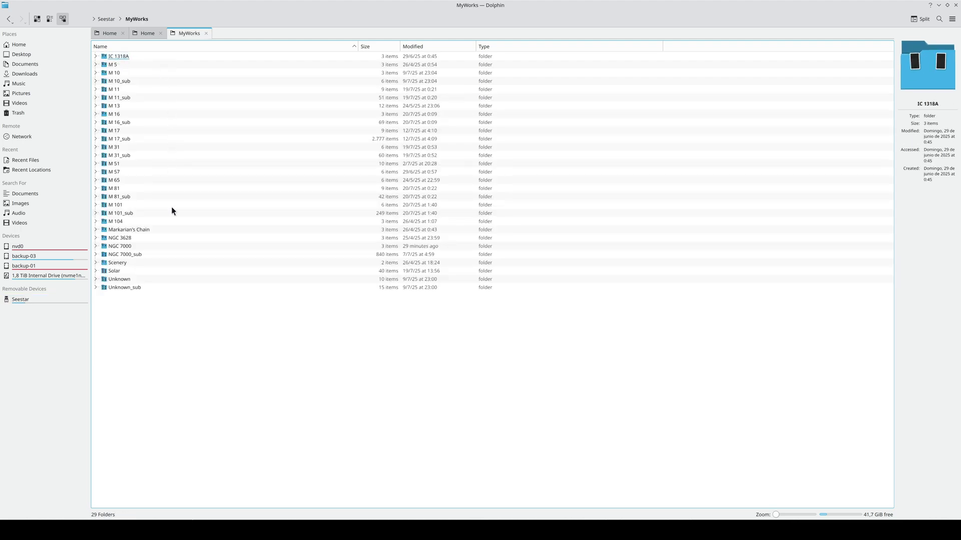
pyautogui.moveTo(161, 244); pyautogui.dragTo(124, 254)
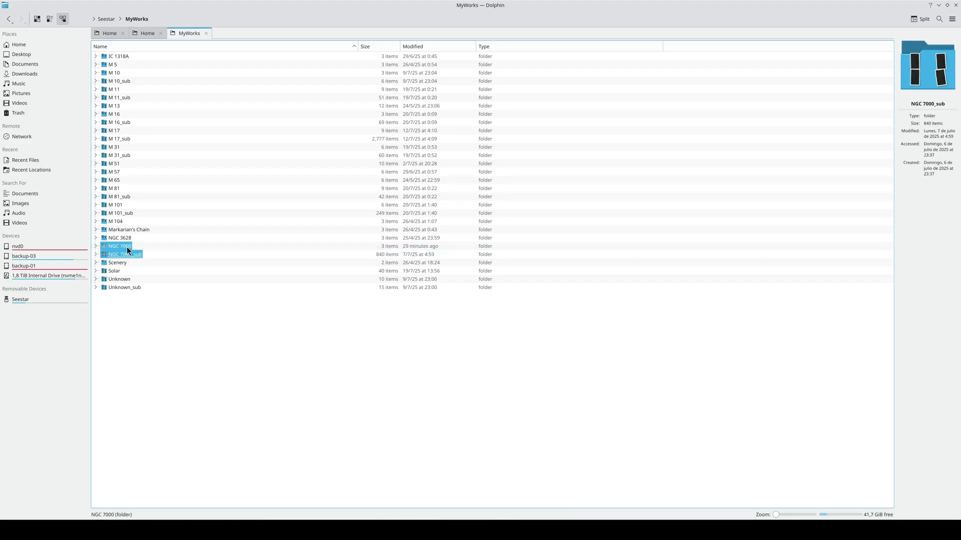
pyautogui.click(121, 247)
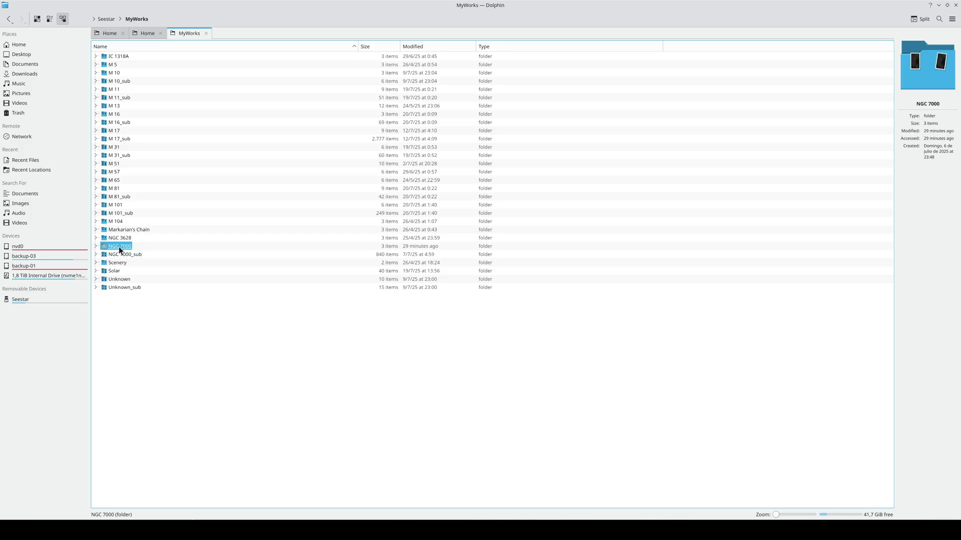
pyautogui.doubleClick(119, 247)
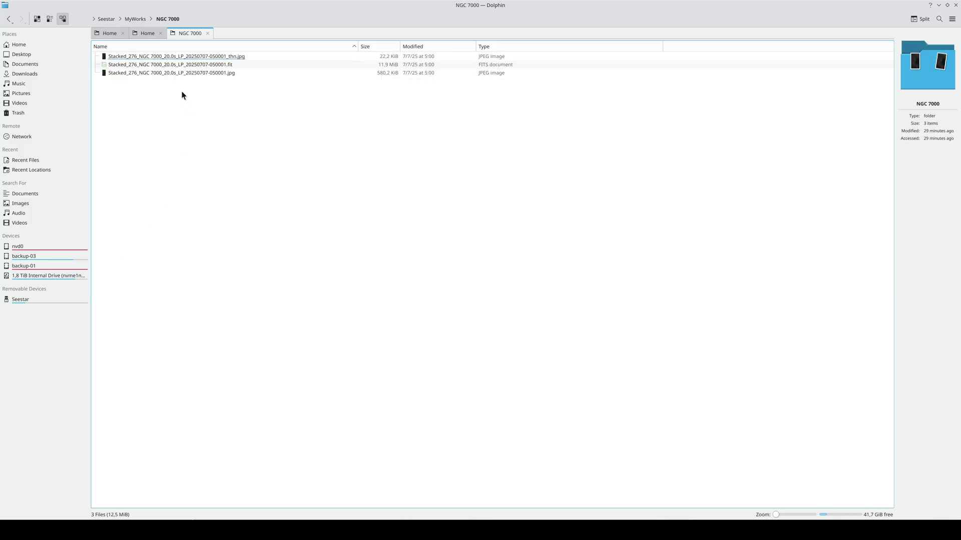
# Preview the Stacked_276 JPEG in Gwenview, then close the viewer.
pyautogui.click(161, 64)
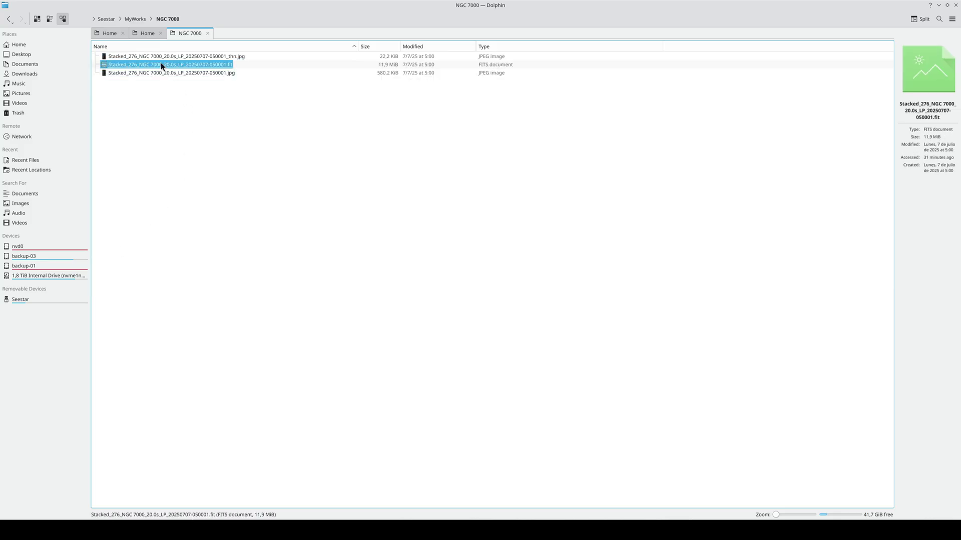
pyautogui.doubleClick(170, 73)
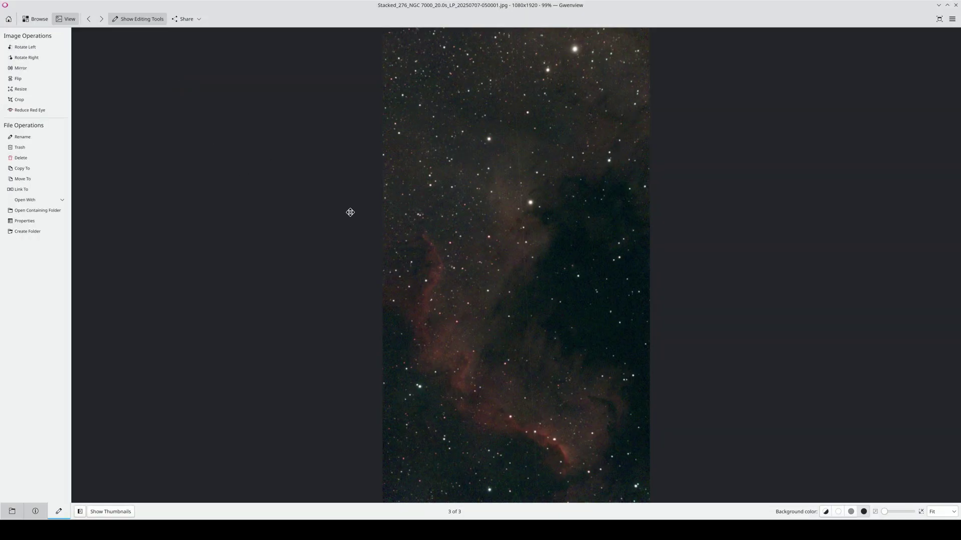
pyautogui.click(955, 5)
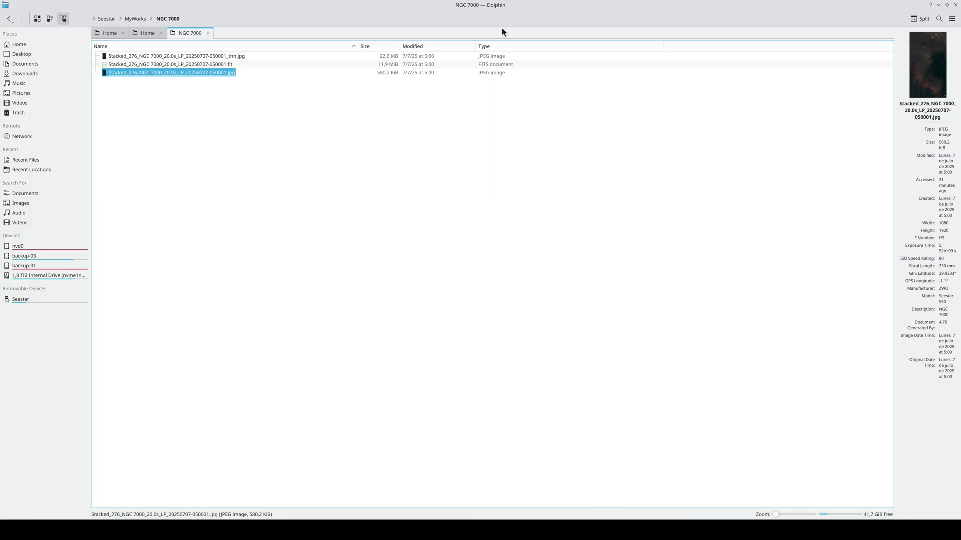
# Go back to MyWorks, open NGC 7000_sub and select the 001011 thumbnail file.
pyautogui.click(132, 19)
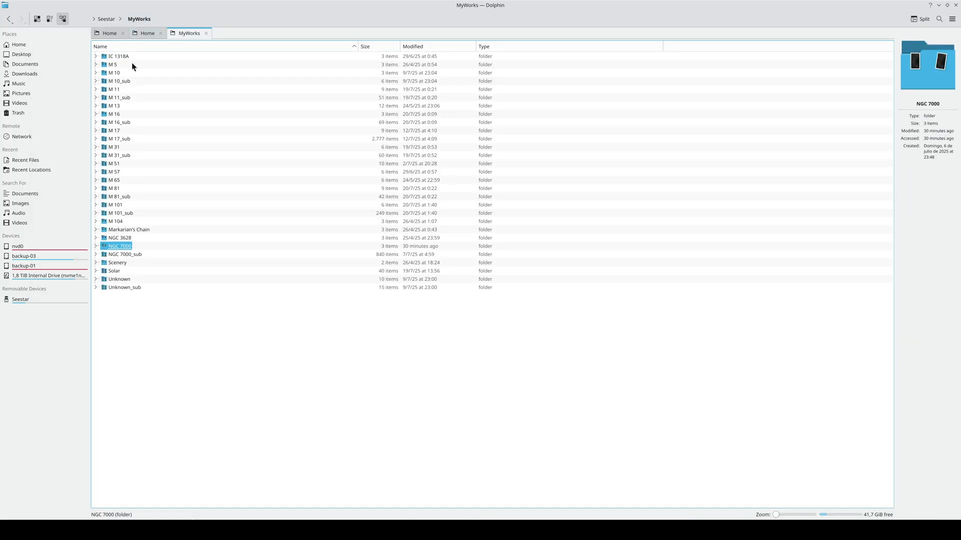
pyautogui.doubleClick(136, 256)
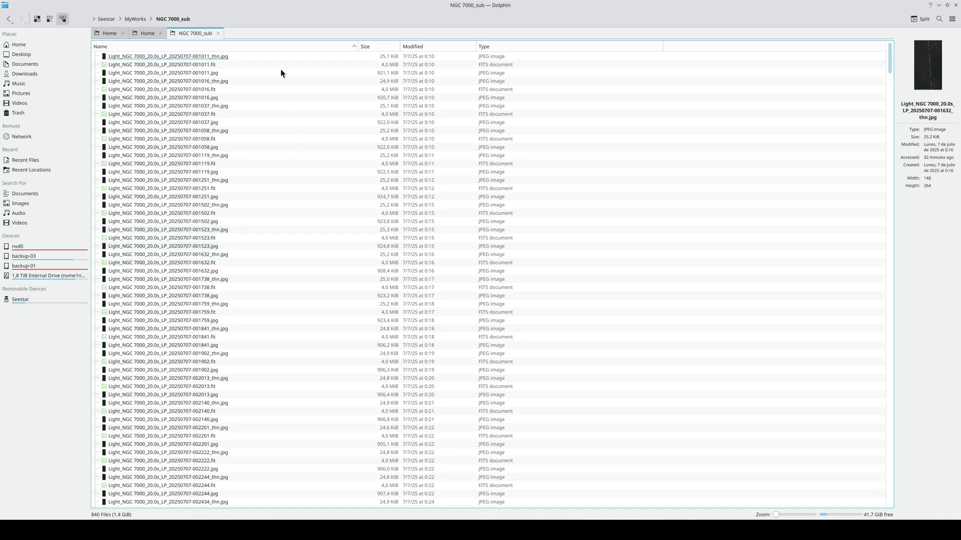
pyautogui.click(199, 71)
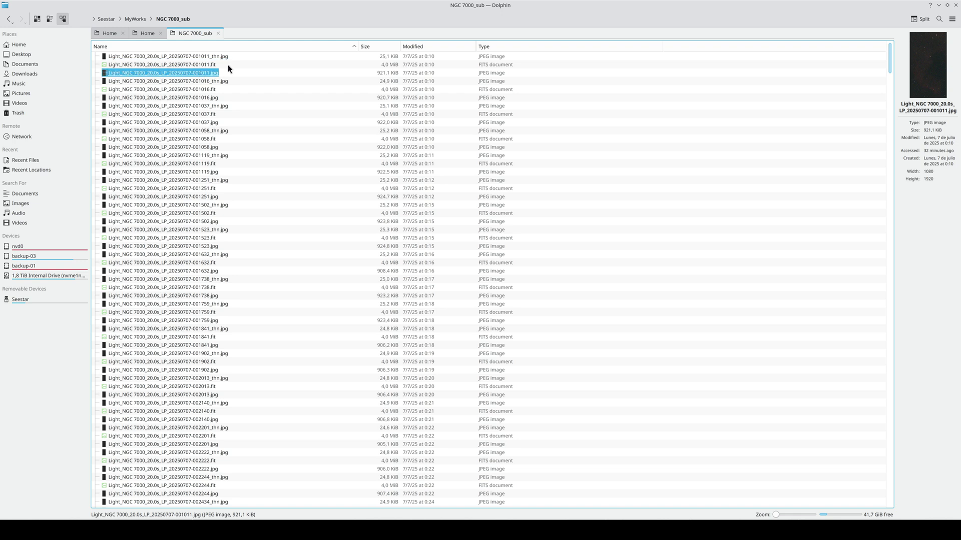
pyautogui.click(216, 56)
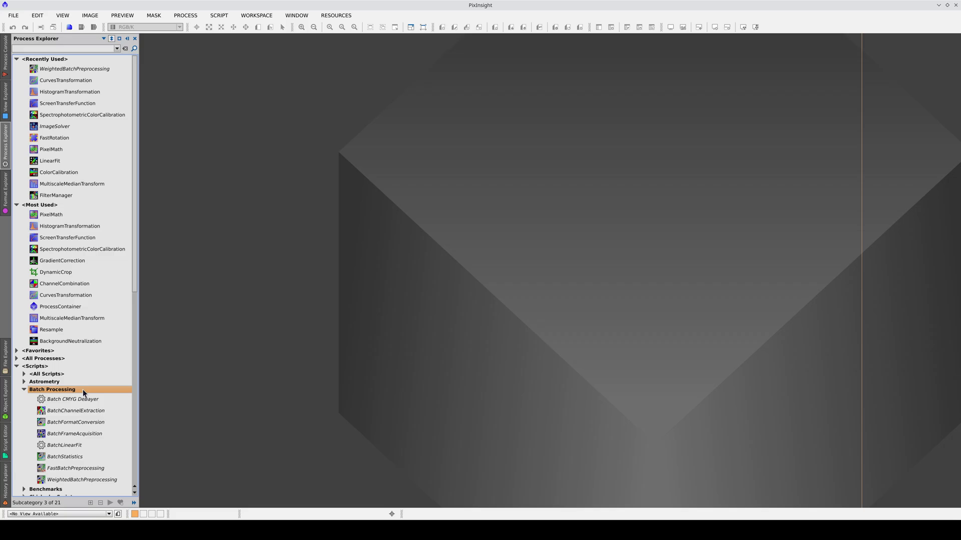
# Launch FastBatchPreprocessing from the Batch Processing scripts.
pyautogui.click(85, 471)
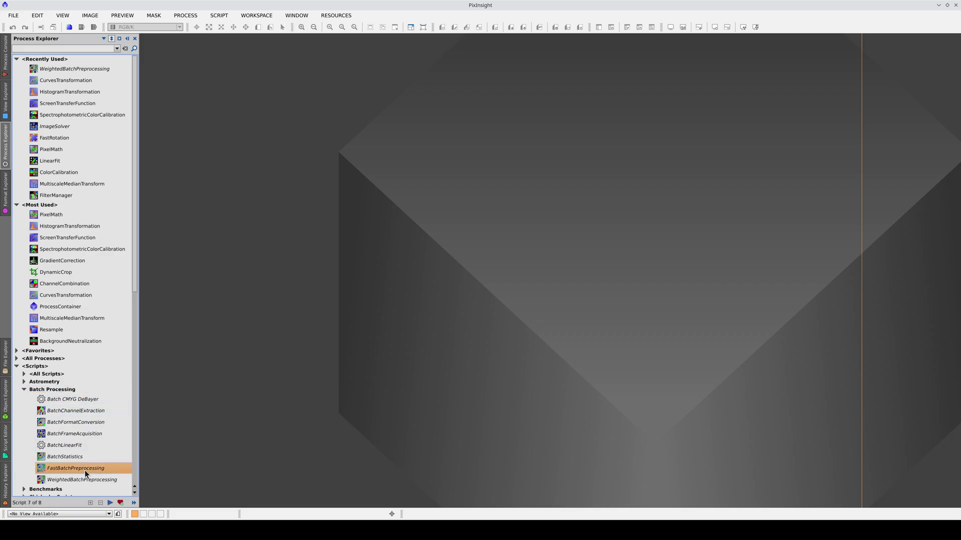
pyautogui.doubleClick(86, 468)
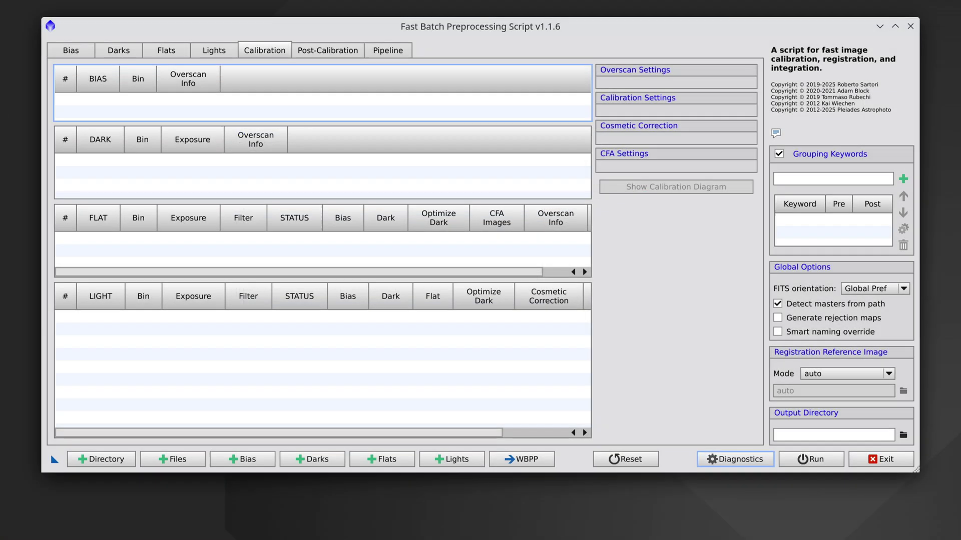
# Add the home NGC7000 folder as root directory, loading 276 20s and 4 30s lights.
pyautogui.click(118, 461)
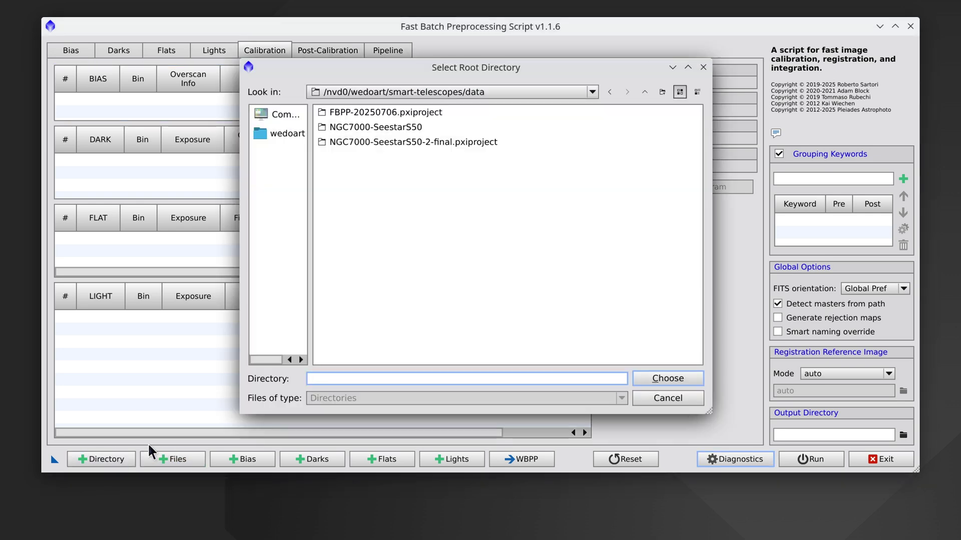
pyautogui.click(285, 136)
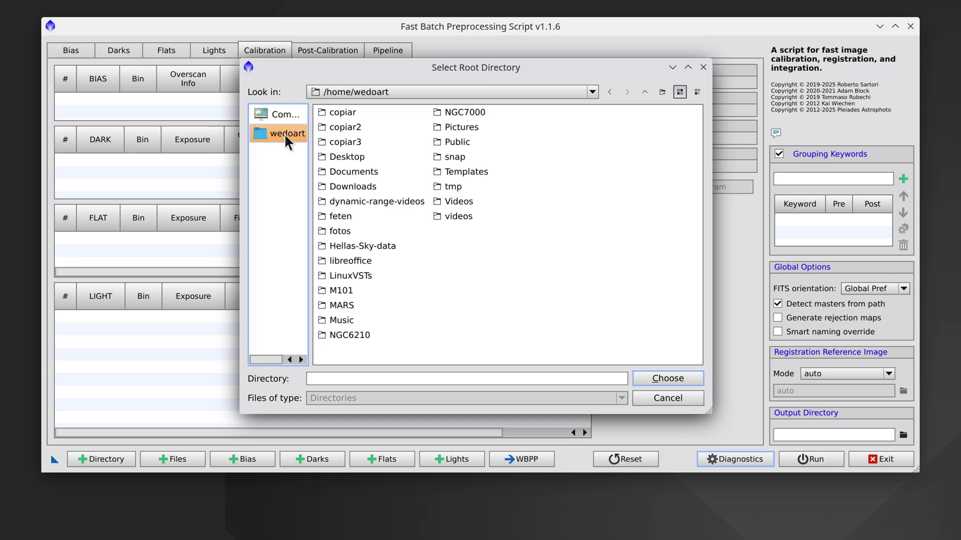
pyautogui.doubleClick(457, 113)
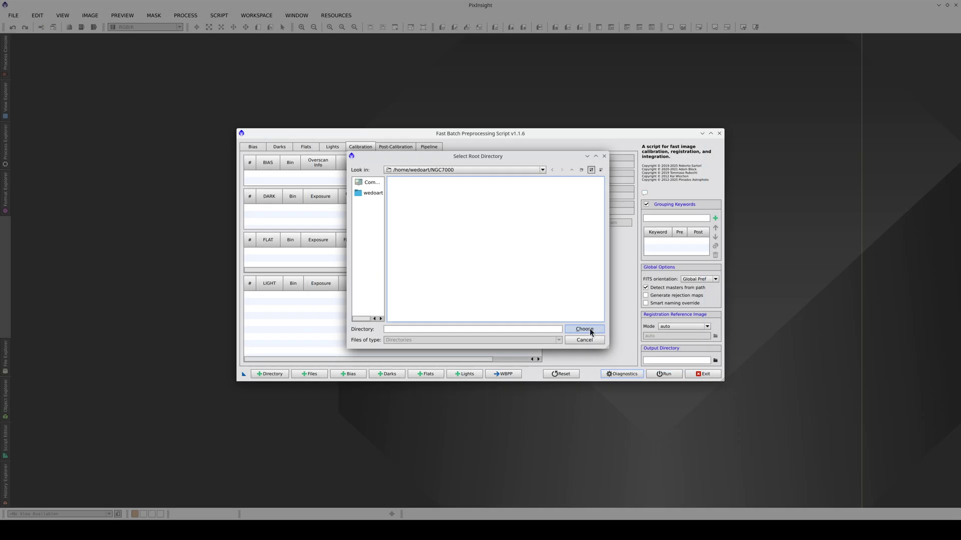
pyautogui.click(677, 382)
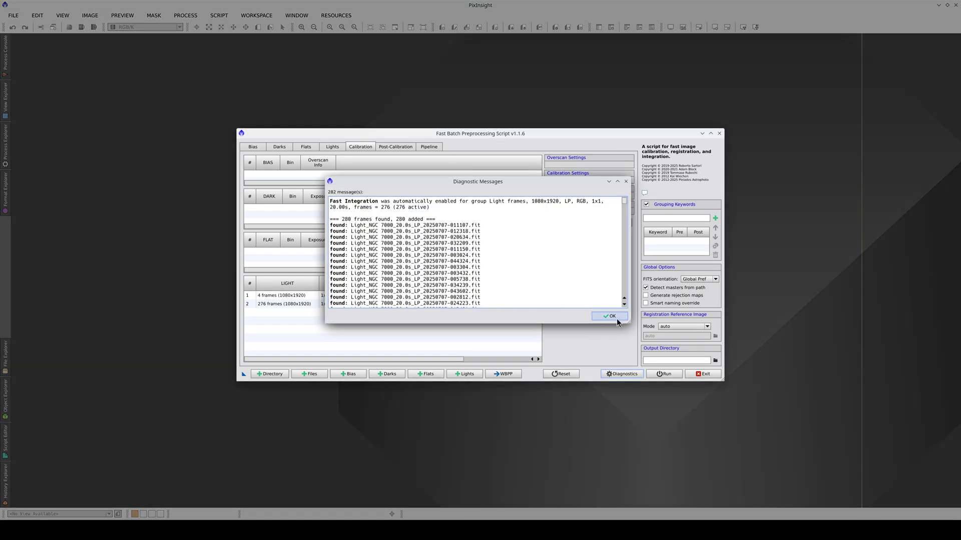
pyautogui.click(617, 319)
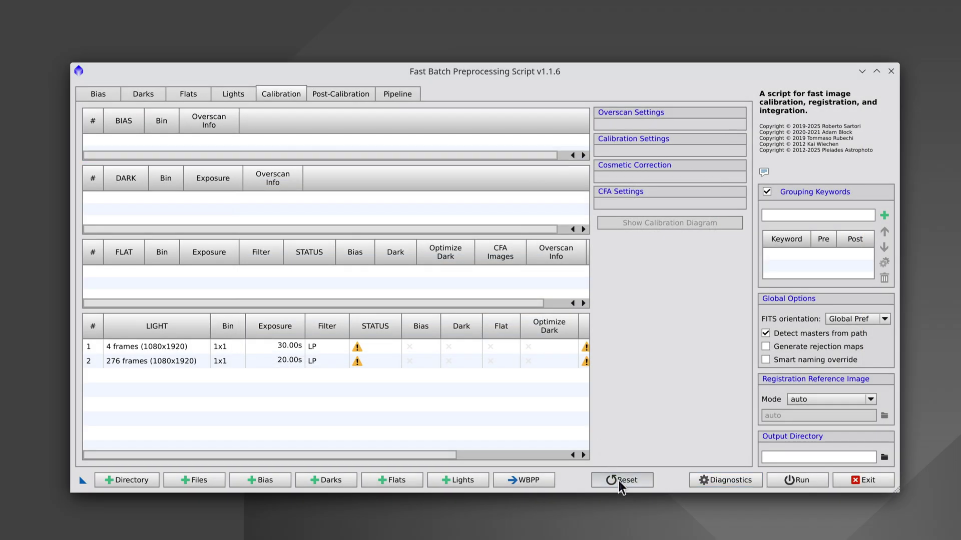
# Reset the script to factory defaults and clear all file lists.
pyautogui.click(619, 482)
pyautogui.click(425, 246)
pyautogui.click(422, 287)
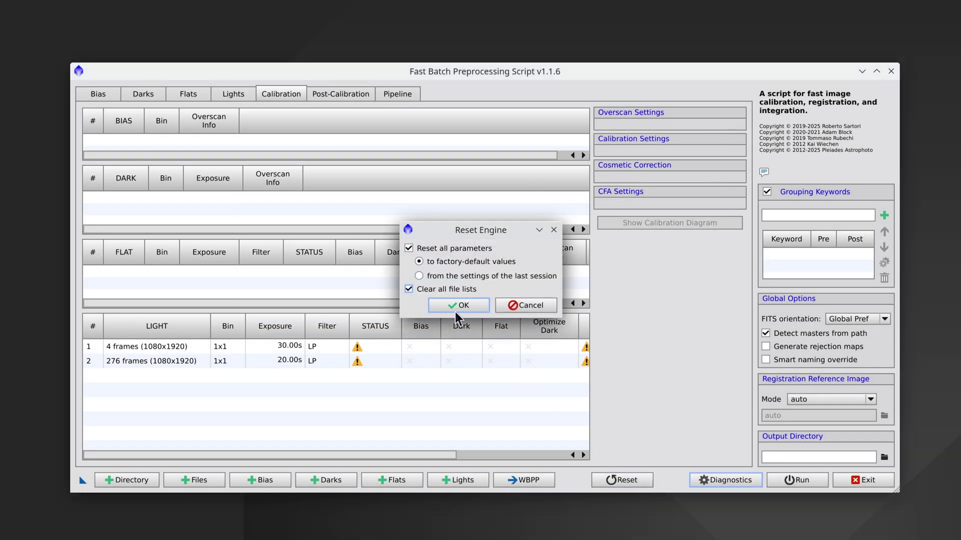
pyautogui.click(457, 306)
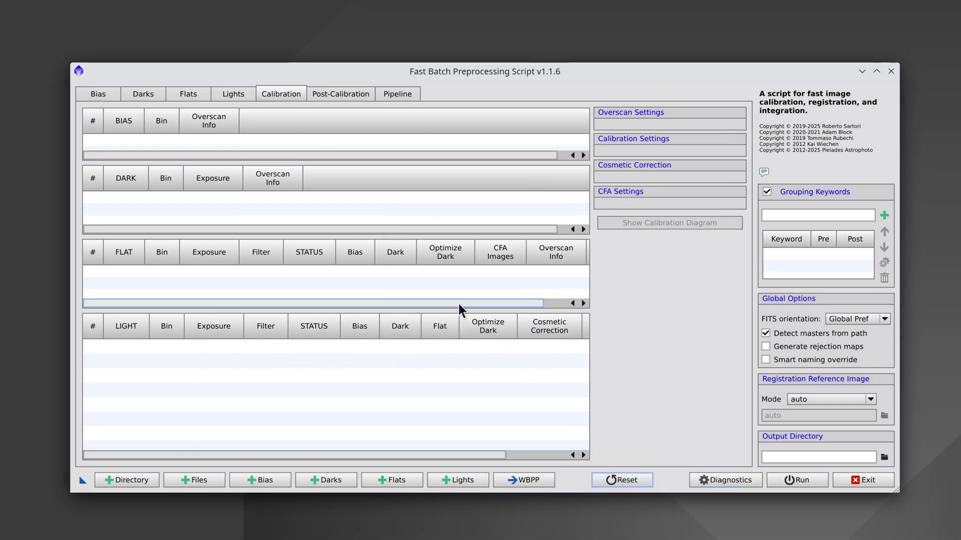
# Add all 280 NGC7000 FIT files individually as light frames.
pyautogui.click(182, 485)
pyautogui.click(51, 90)
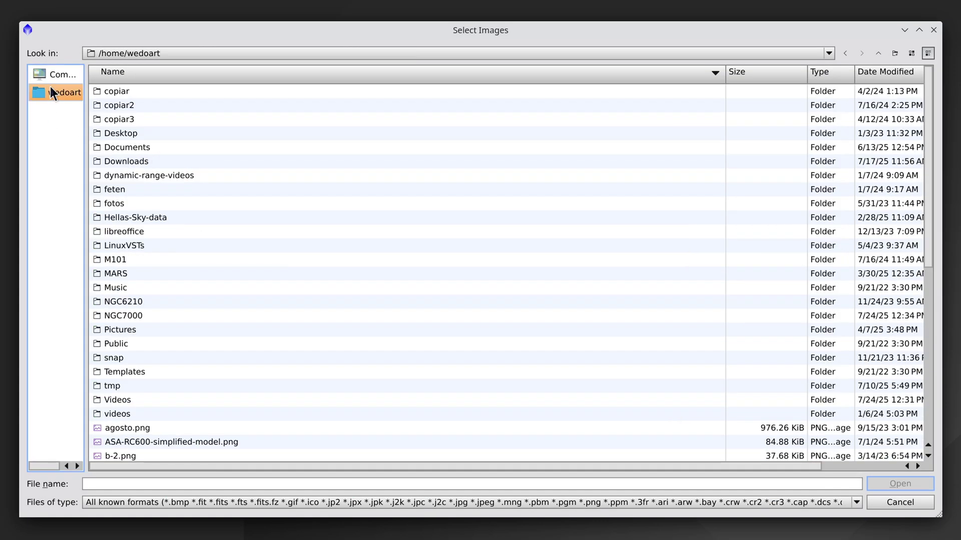
pyautogui.doubleClick(134, 315)
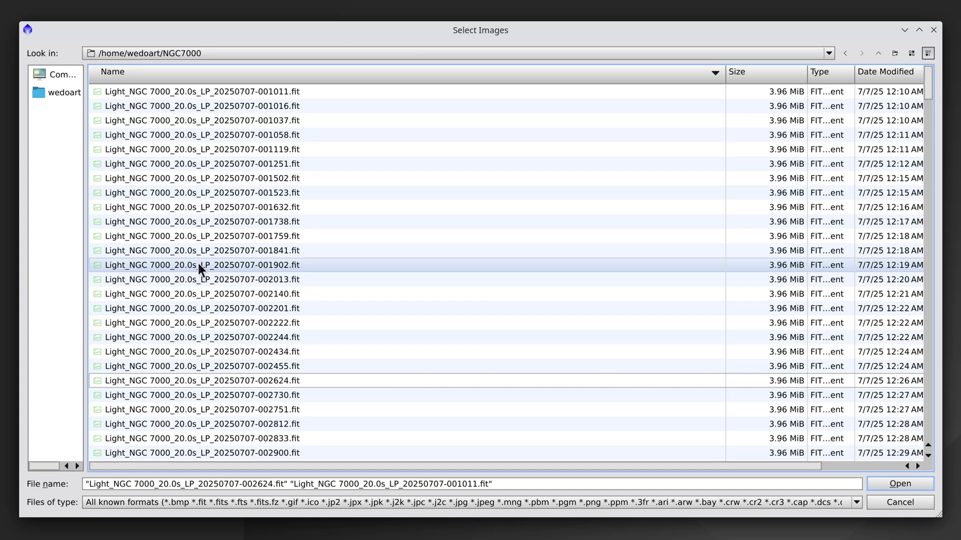
pyautogui.click(234, 95)
pyautogui.moveTo(929, 84); pyautogui.dragTo(934, 438)
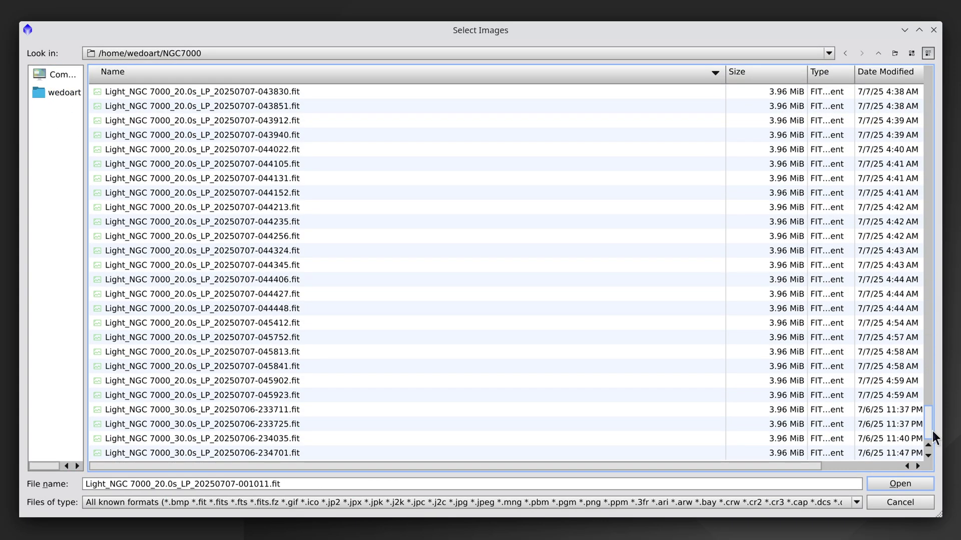
pyautogui.keyDown('shift'); pyautogui.click(367, 453); pyautogui.keyUp('shift')
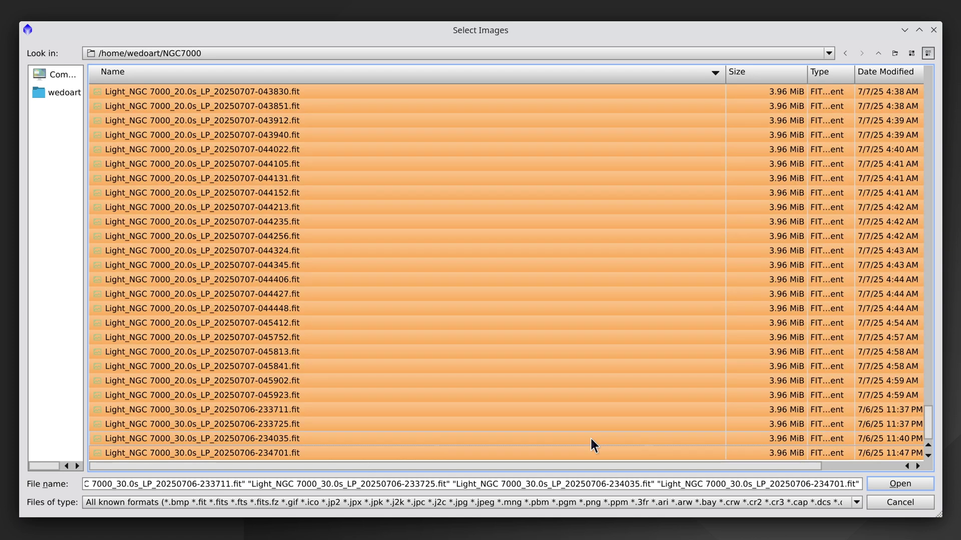
pyautogui.click(919, 484)
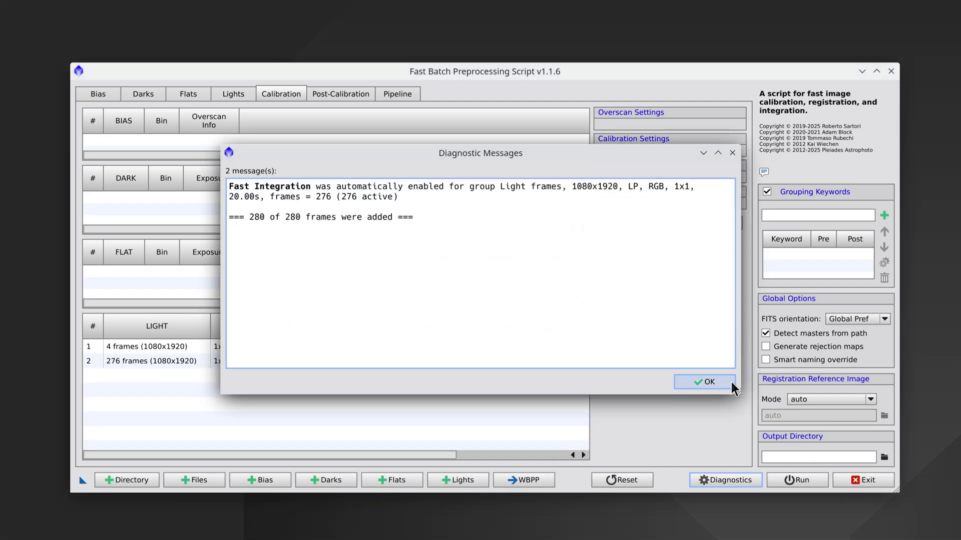
pyautogui.click(705, 382)
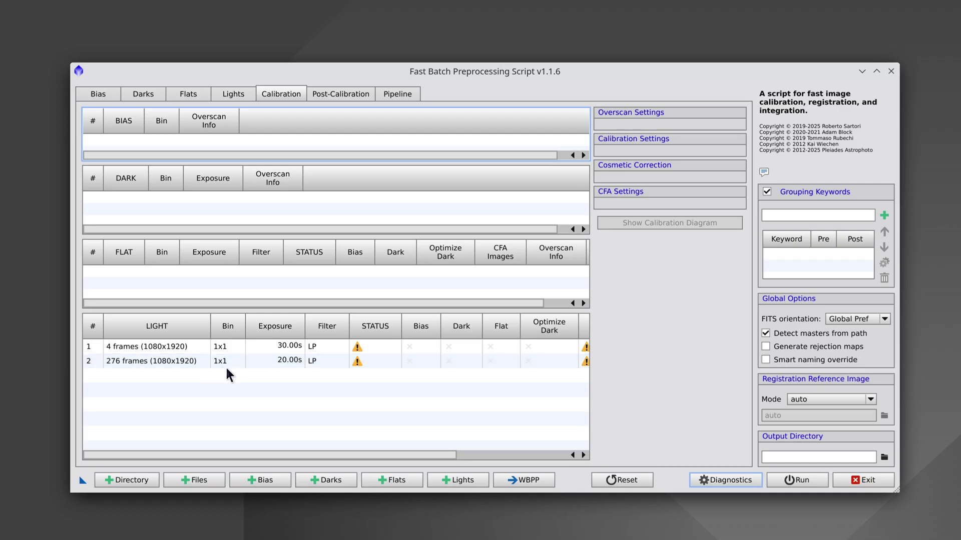
# Remove the 30.00s group of four lights, keeping the 276 20 s frames.
pyautogui.click(161, 346)
pyautogui.click(173, 360)
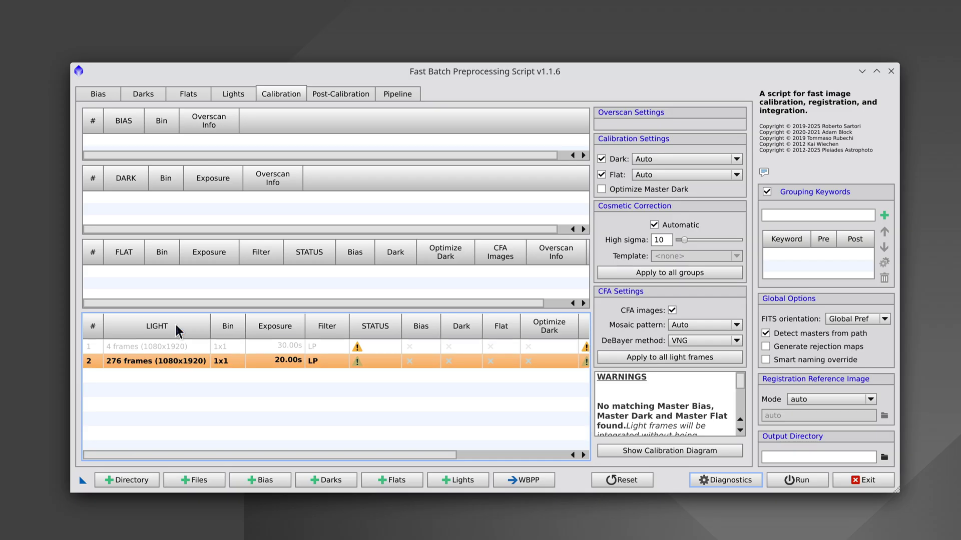
pyautogui.click(227, 95)
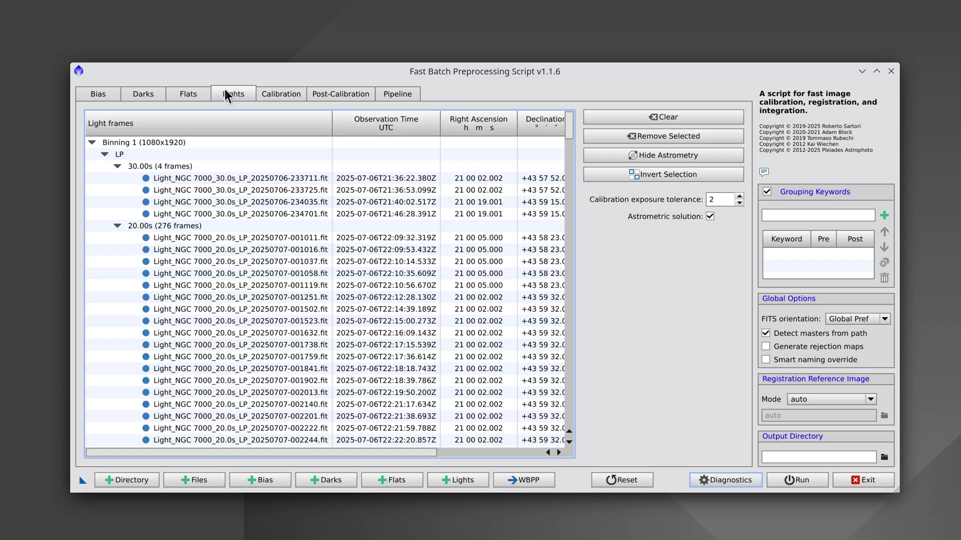
pyautogui.click(245, 166)
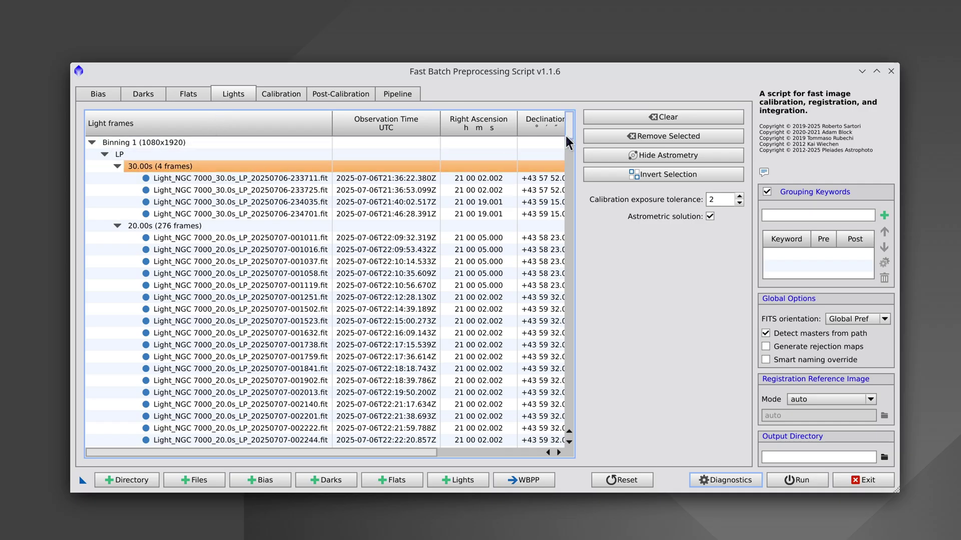
pyautogui.click(706, 145)
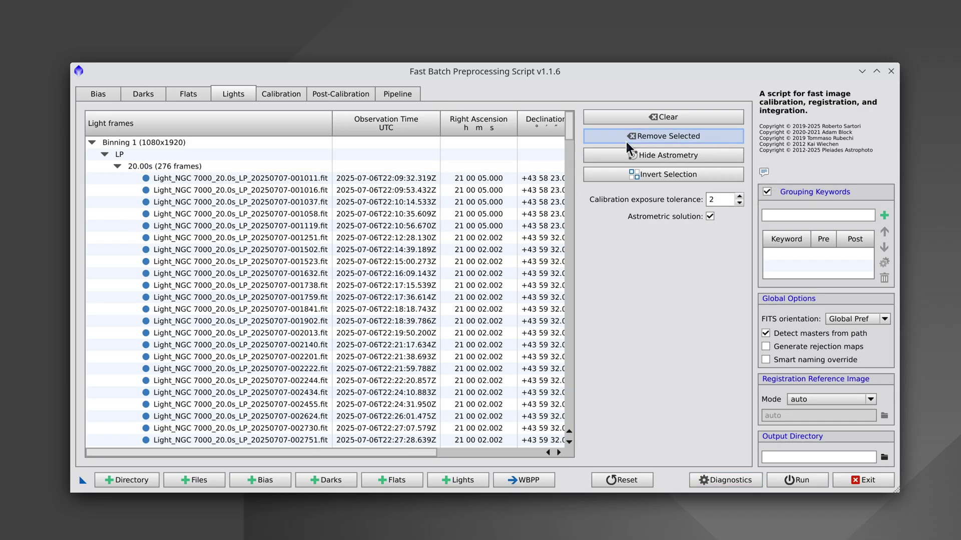
pyautogui.click(279, 97)
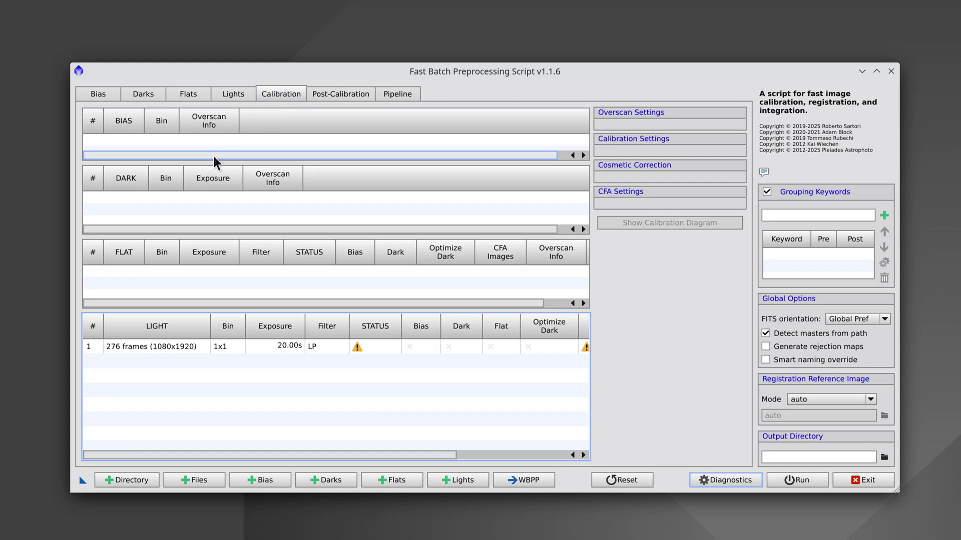
# Select the 276-frame light group, review its Warnings, and show the Post-Calibration page.
pyautogui.click(125, 349)
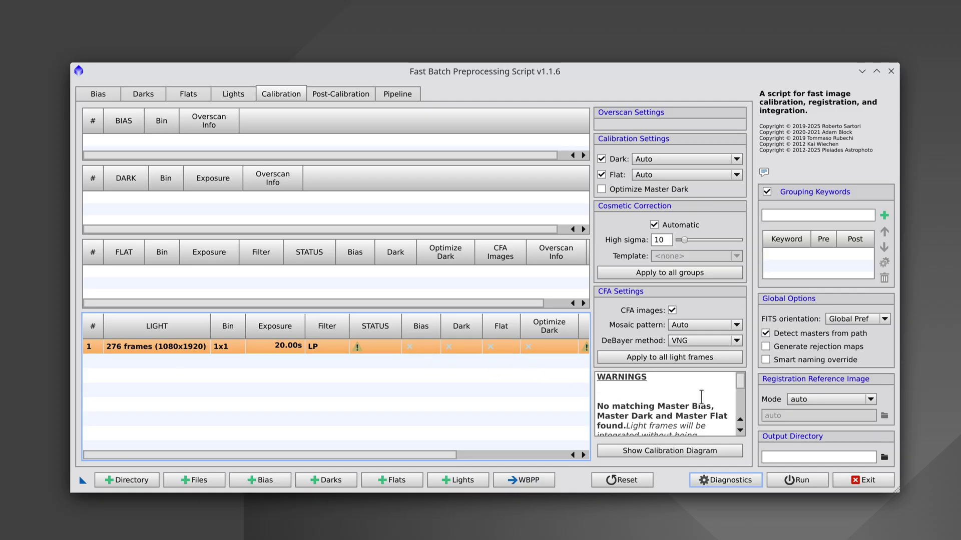
pyautogui.scroll(-1, 700, 403)
pyautogui.scroll(-1, 700, 409)
pyautogui.scroll(2, 698, 397)
pyautogui.scroll(-1, 697, 395)
pyautogui.scroll(-1, 697, 395)
pyautogui.click(349, 96)
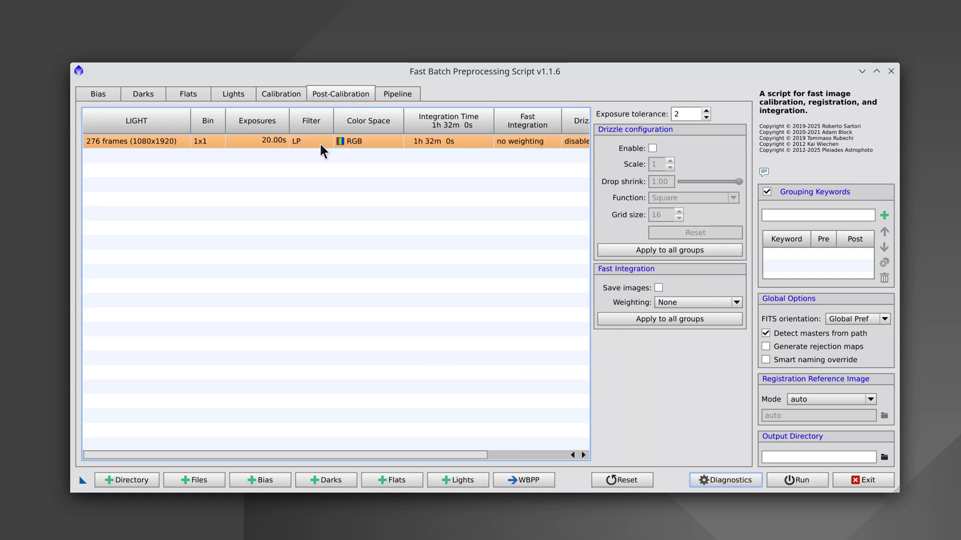
# Enable drizzle for the 276-frame group and check it reads Fast 1x, Square.
pyautogui.click(652, 148)
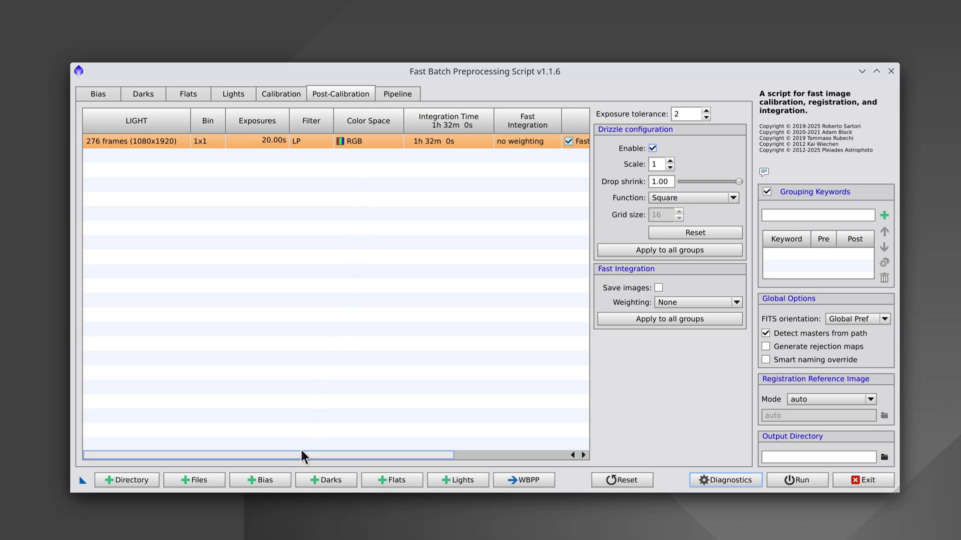
pyautogui.moveTo(278, 458); pyautogui.dragTo(392, 476)
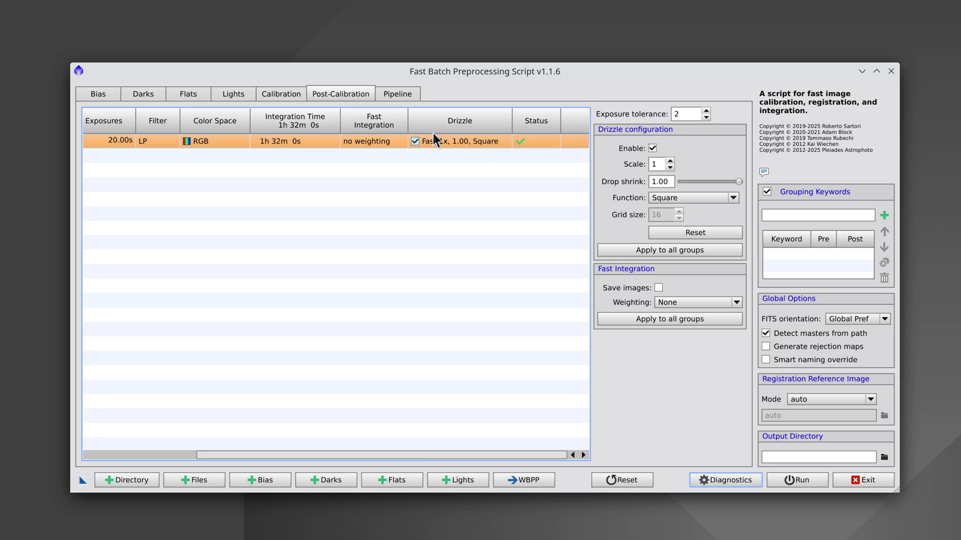
# Set the output directory to a new FBPP folder inside NGC7000.
pyautogui.click(883, 457)
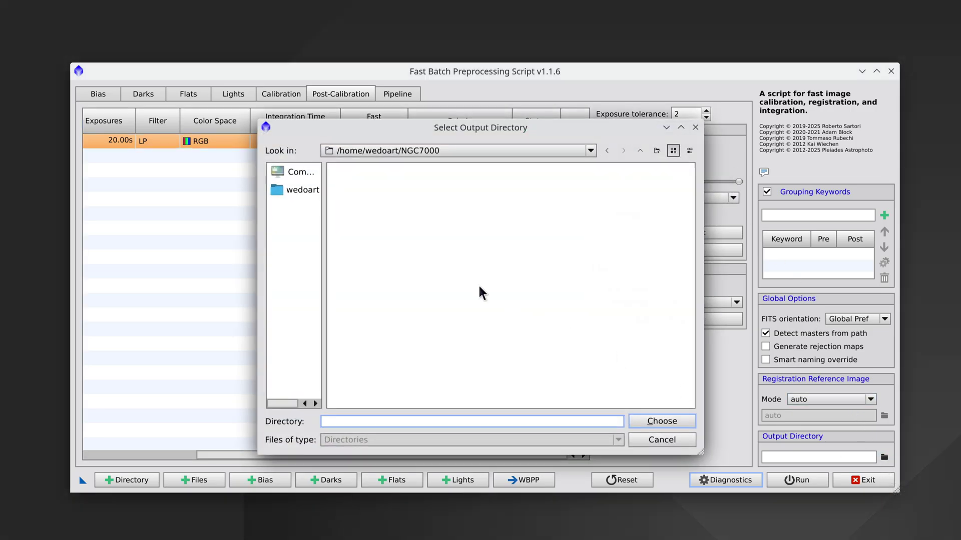
pyautogui.click(656, 150)
pyautogui.write('FBPP')
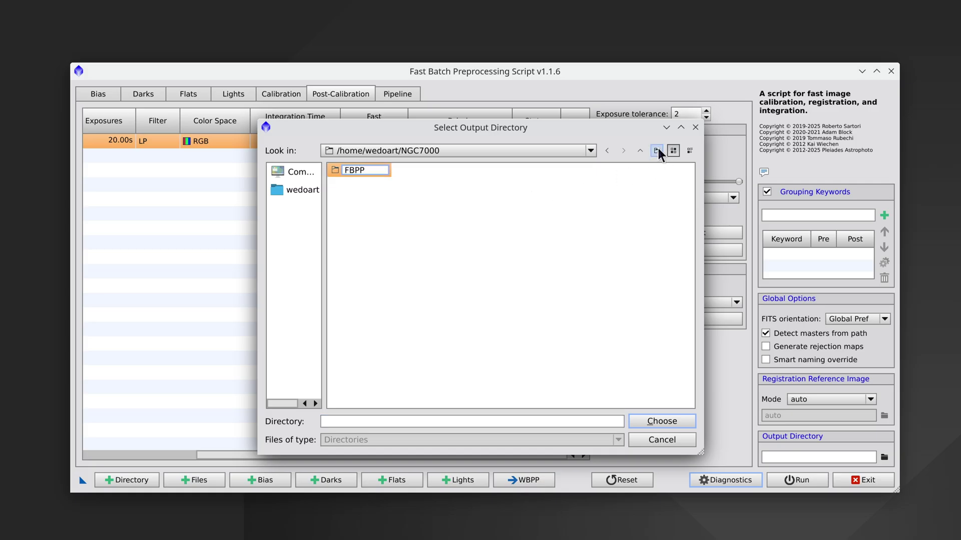
pyautogui.press('Return')
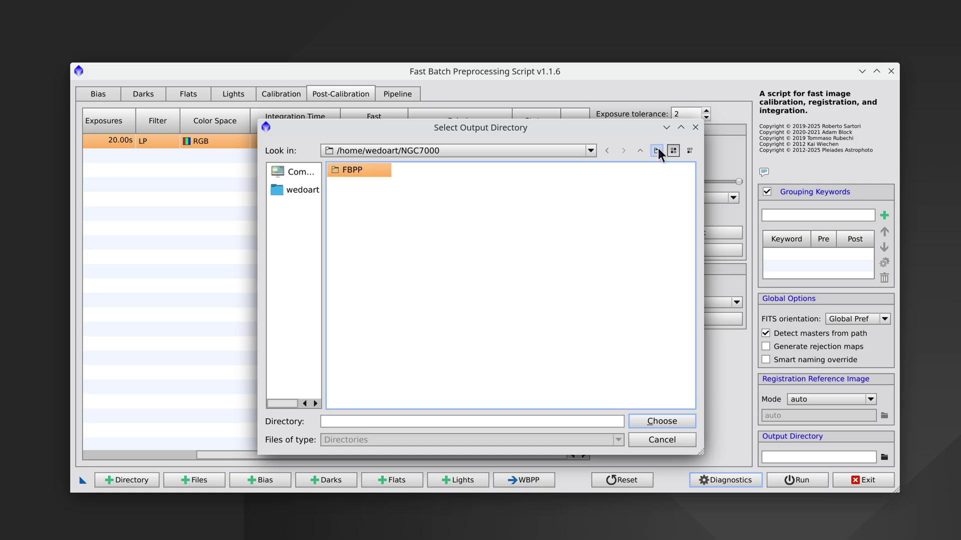
pyautogui.click(661, 426)
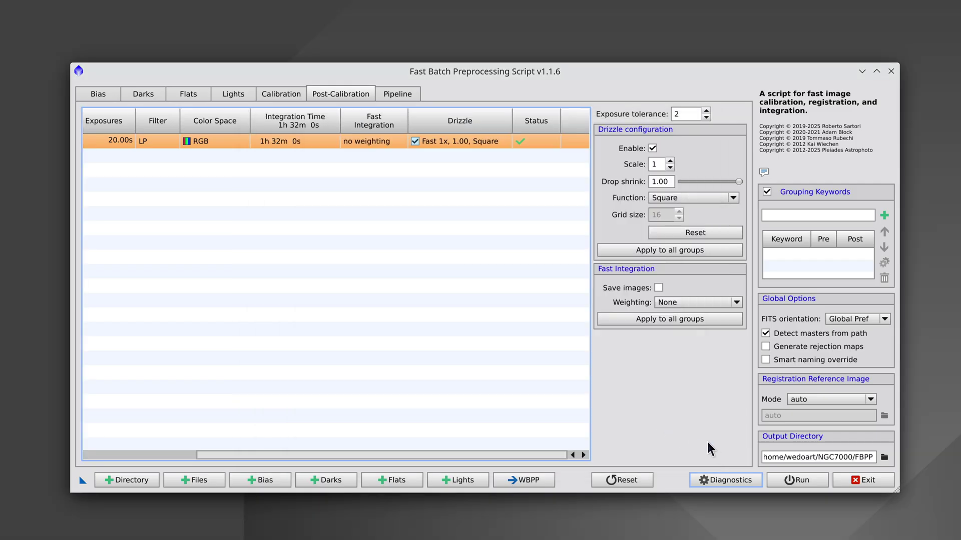
# Review the Diagnostics notes on missing calibration frames and disk space (6.49 of 282.43 GiB free).
pyautogui.click(745, 483)
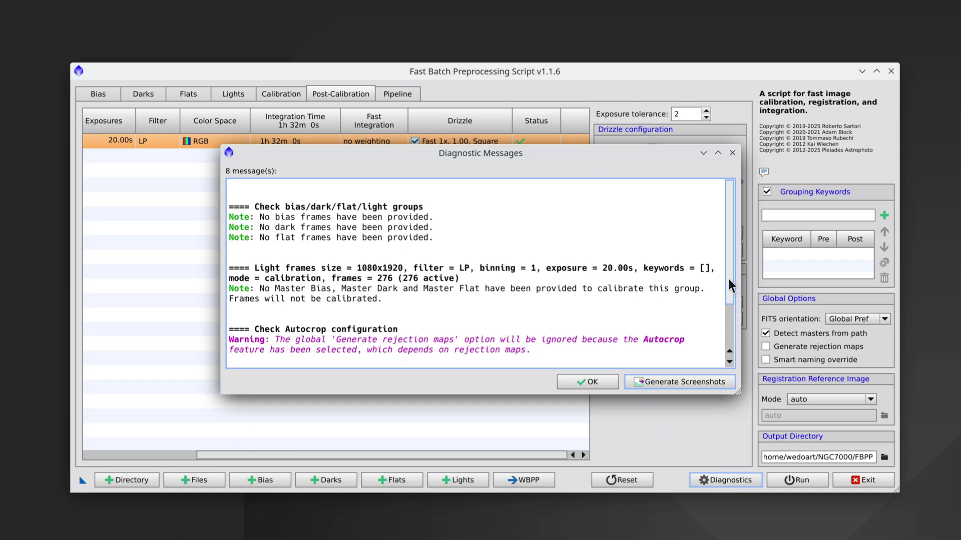
pyautogui.moveTo(730, 299); pyautogui.dragTo(738, 277)
pyautogui.moveTo(264, 289); pyautogui.dragTo(318, 290)
pyautogui.moveTo(305, 206); pyautogui.dragTo(398, 305)
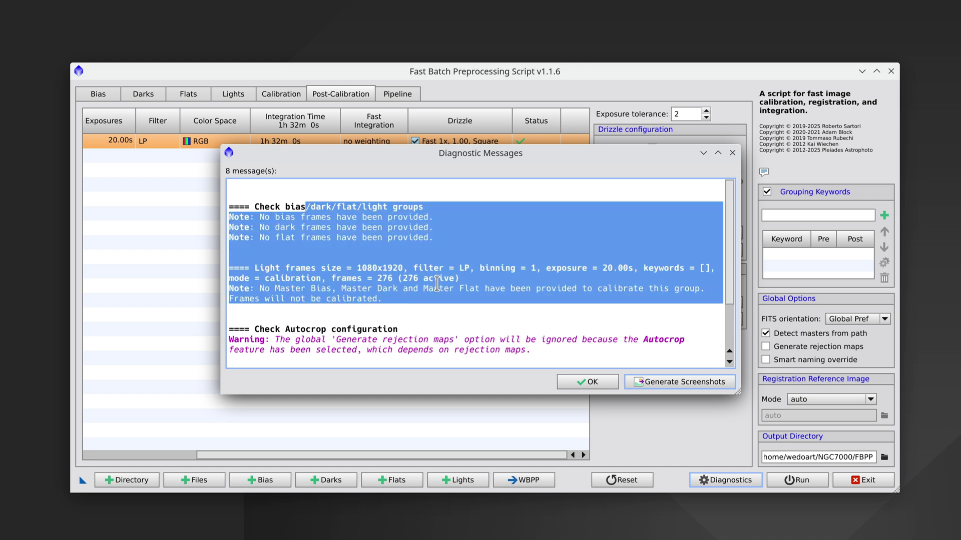
pyautogui.scroll(-2, 434, 286)
pyautogui.moveTo(580, 351); pyautogui.dragTo(409, 350)
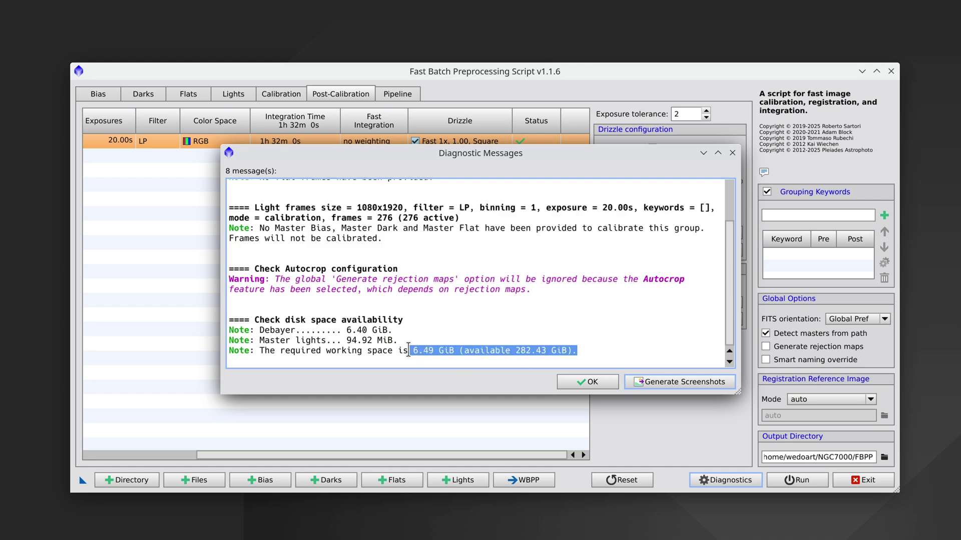
pyautogui.click(578, 386)
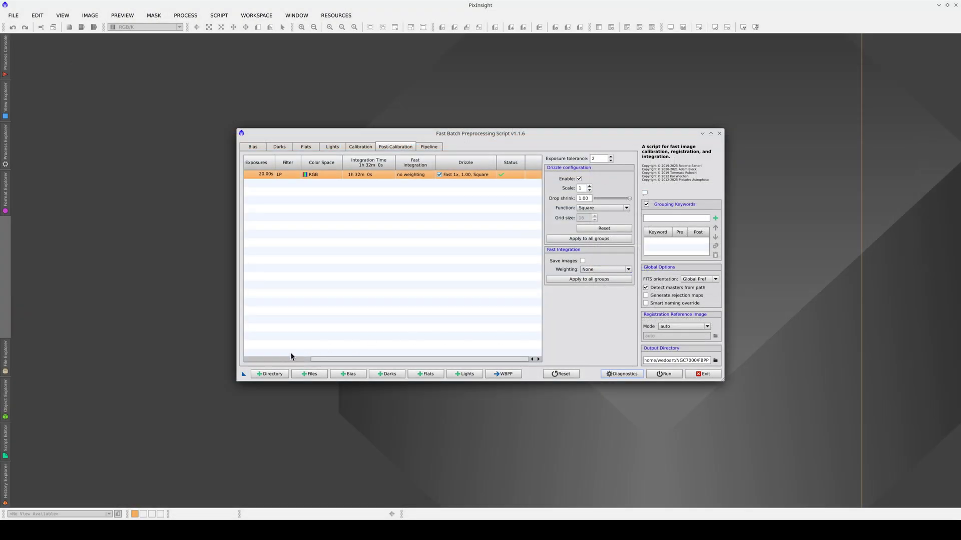
# Save the settings and run FBPP past the warnings, following progress in the Execution Monitor.
pyautogui.click(241, 373)
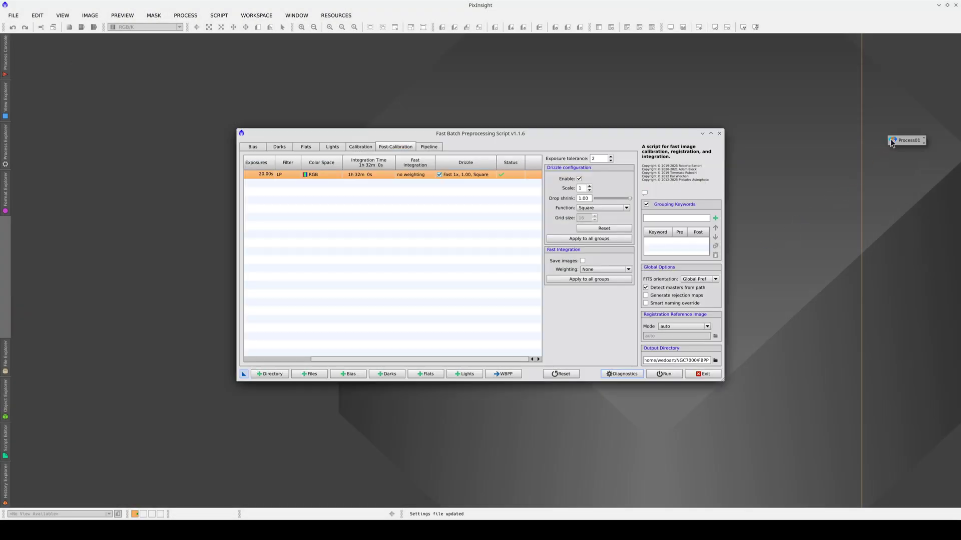
pyautogui.click(661, 375)
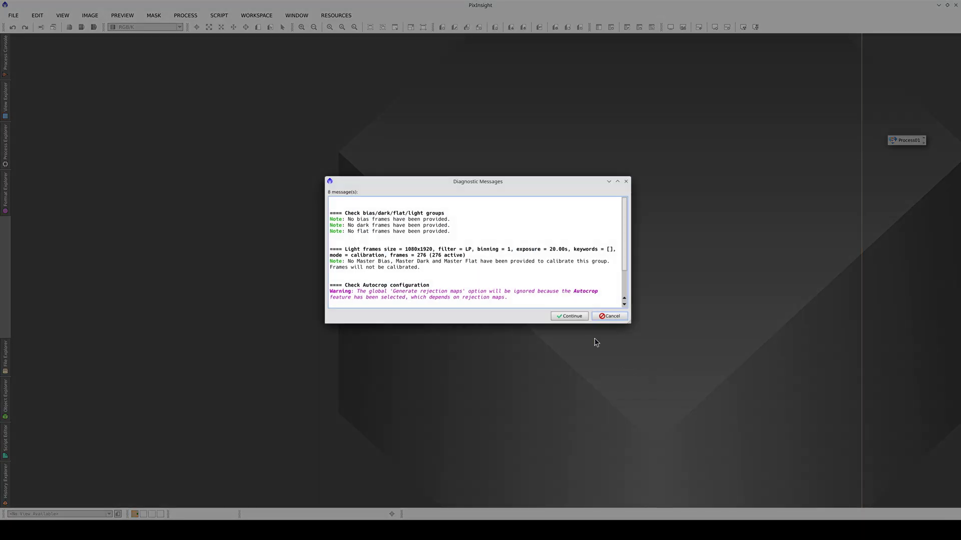
pyautogui.click(577, 313)
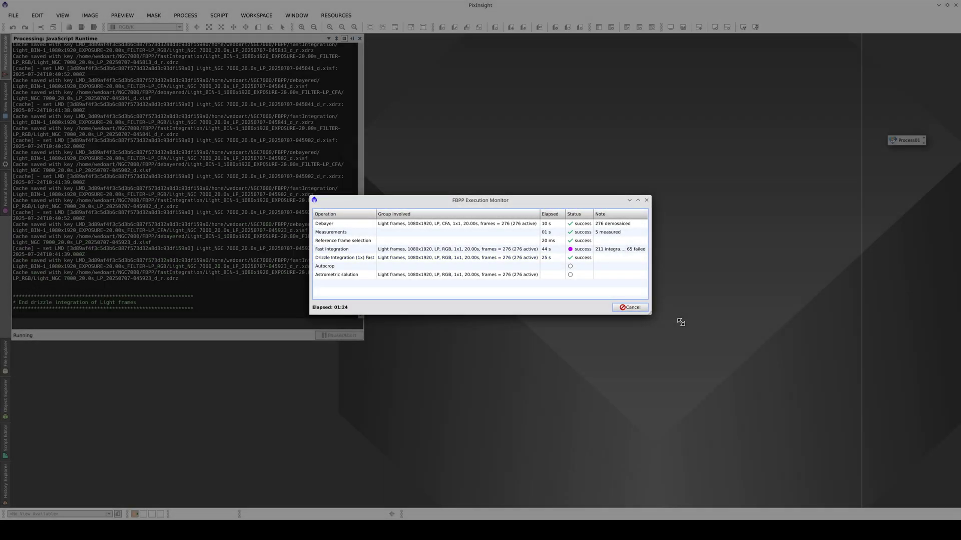
pyautogui.moveTo(651, 315); pyautogui.dragTo(683, 326)
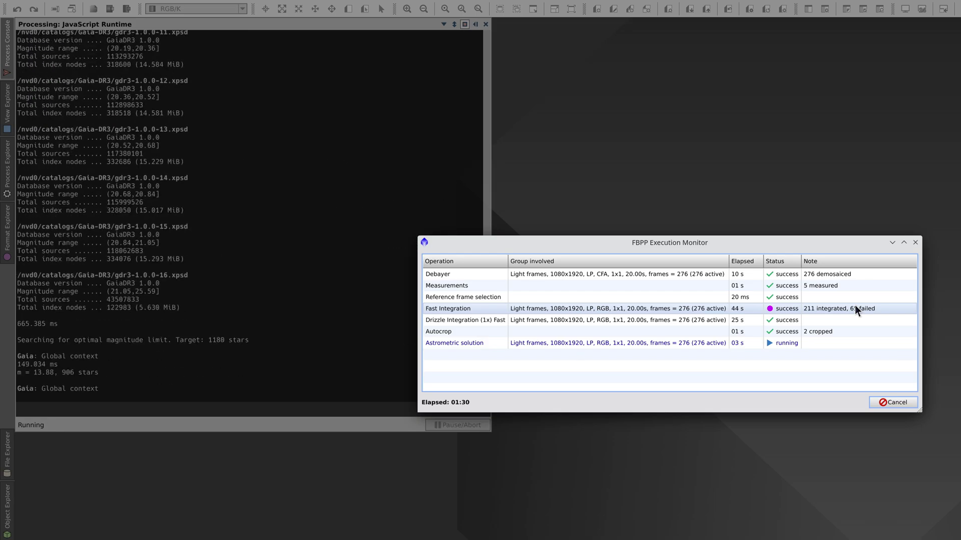
pyautogui.click(881, 308)
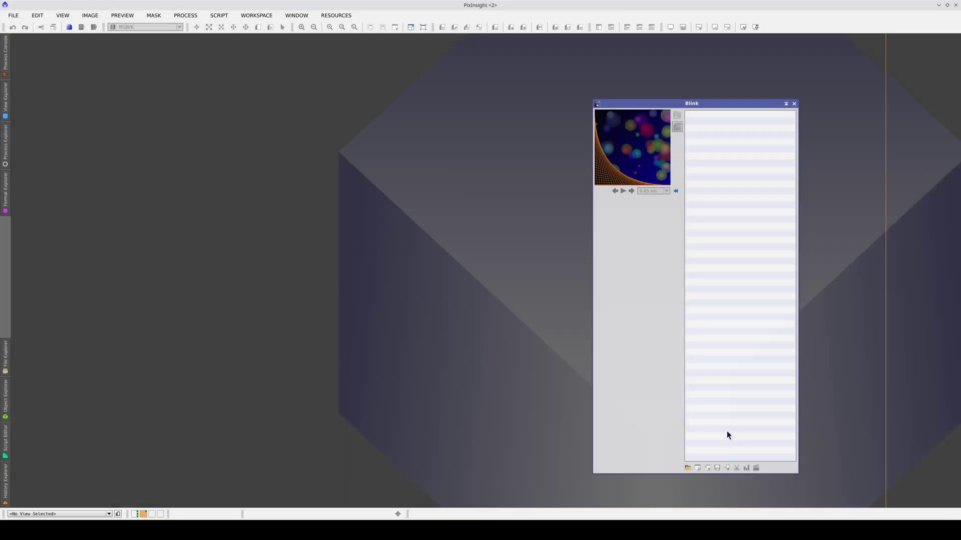
# Load all the NGC 7000 .fit light frames into Blink.
pyautogui.click(688, 468)
pyautogui.click(356, 154)
pyautogui.moveTo(741, 135); pyautogui.dragTo(698, 343)
pyautogui.keyDown('shift'); pyautogui.click(421, 351); pyautogui.keyUp('shift')
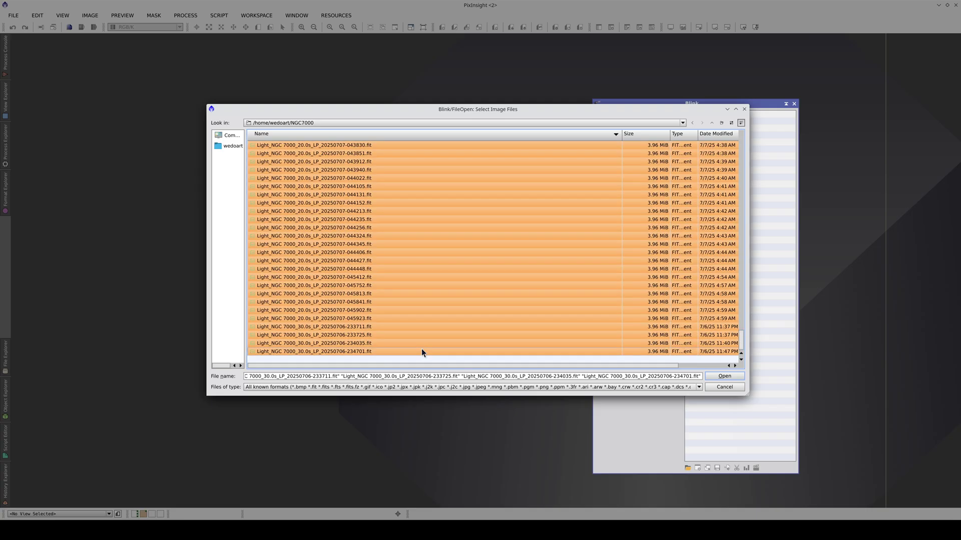
pyautogui.click(725, 376)
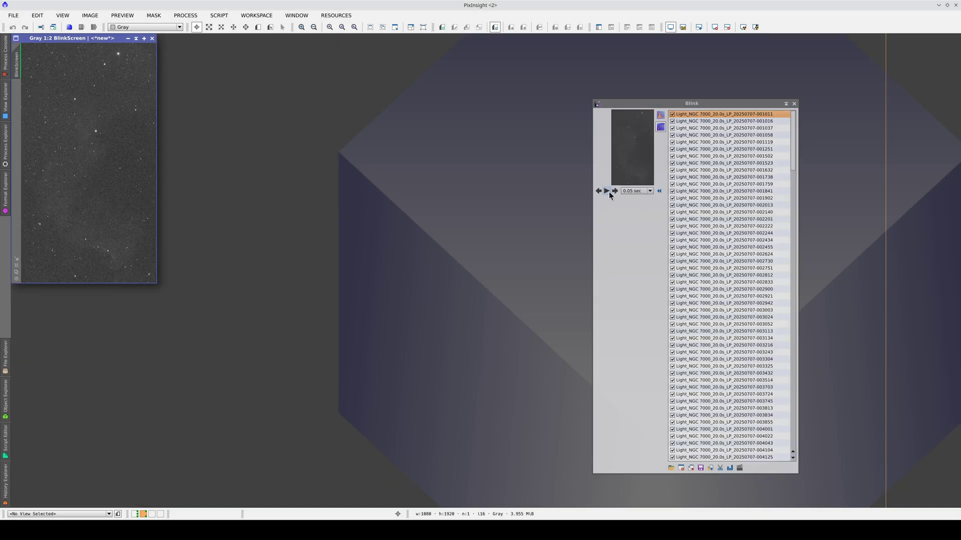
# Maximize BlinkScreen, play the animation and step back through individual frames.
pyautogui.click(144, 39)
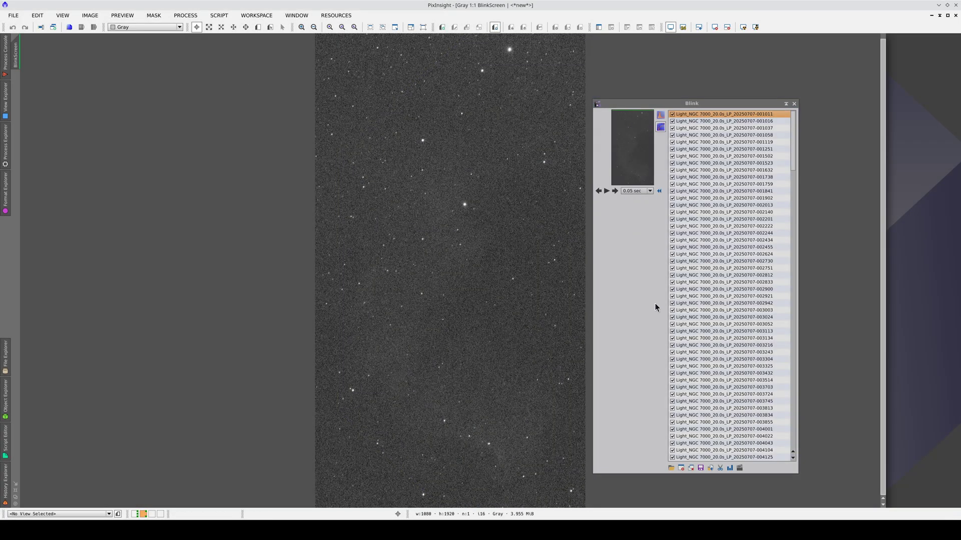
pyautogui.click(607, 191)
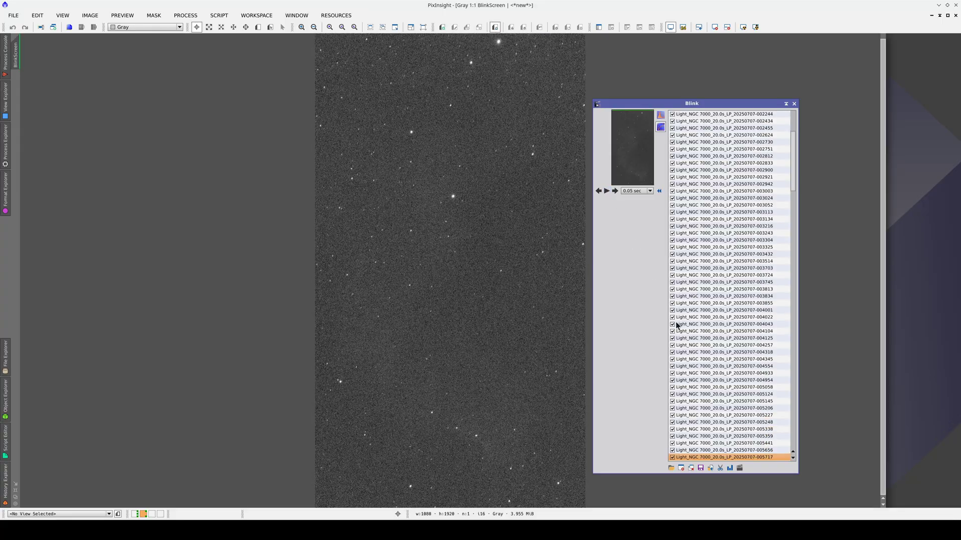
pyautogui.press('Up')
pyautogui.press('Up')
pyautogui.press('Up')
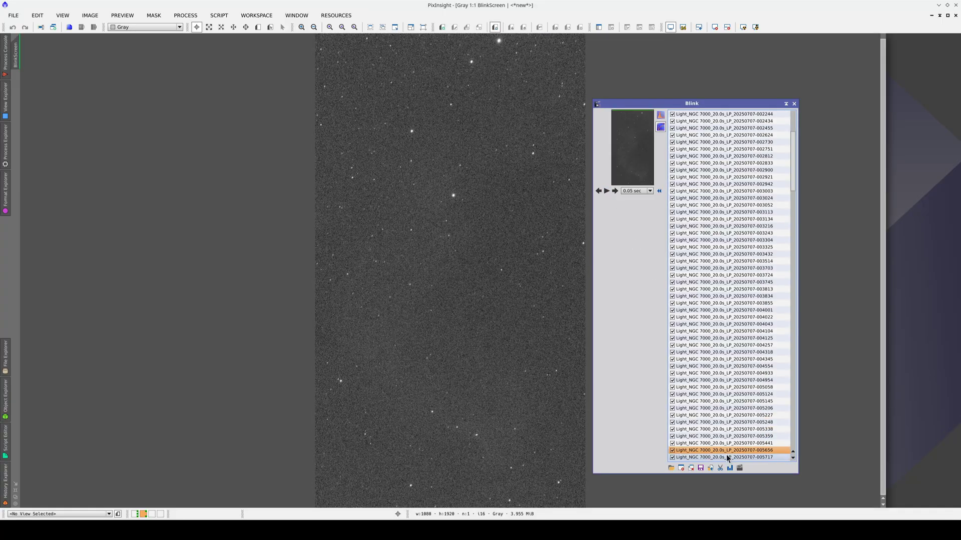
pyautogui.press('Up')
pyautogui.press('Up')
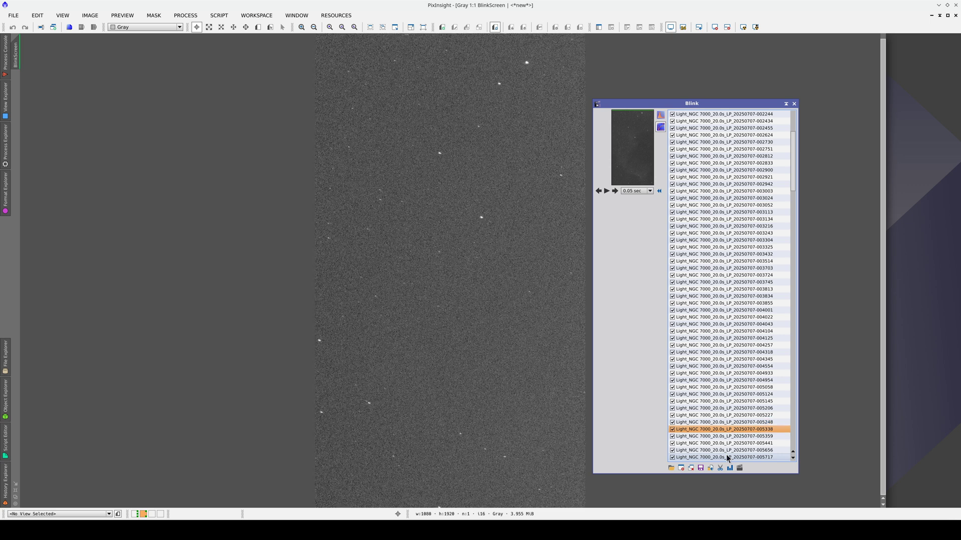
pyautogui.press('Up')
pyautogui.press('Up')
pyautogui.press('Up')
pyautogui.press('Up')
pyautogui.press('Up')
pyautogui.press('Up')
pyautogui.press('Up')
pyautogui.press('Up')
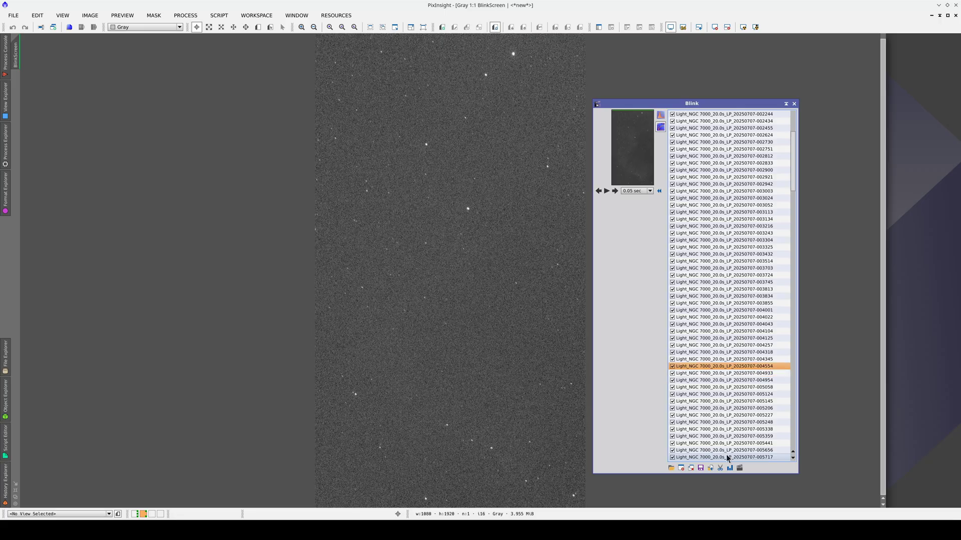
pyautogui.press('Up')
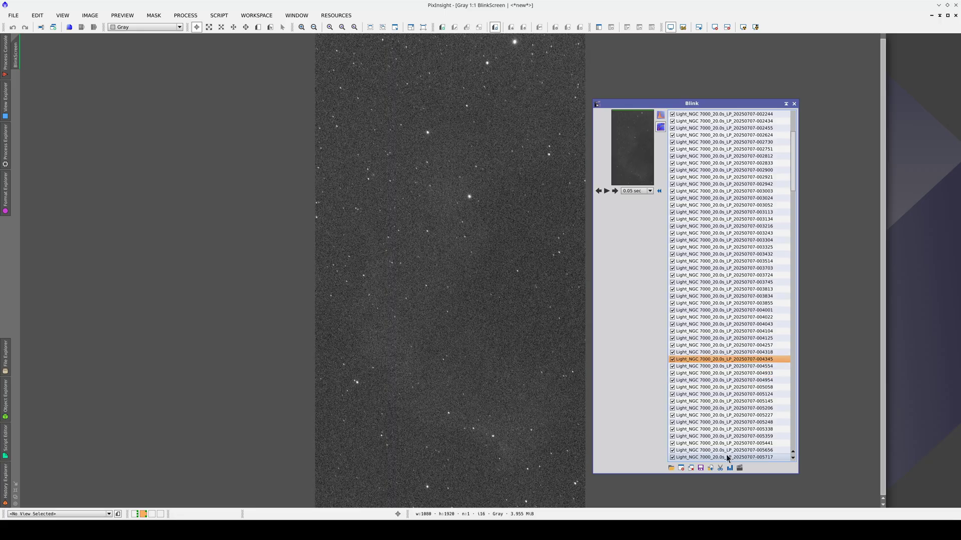
pyautogui.click(607, 194)
pyautogui.click(606, 193)
pyautogui.press('Up')
pyautogui.press('Up')
pyautogui.press('Up')
pyautogui.press('Up')
pyautogui.press('Up')
pyautogui.press('Up')
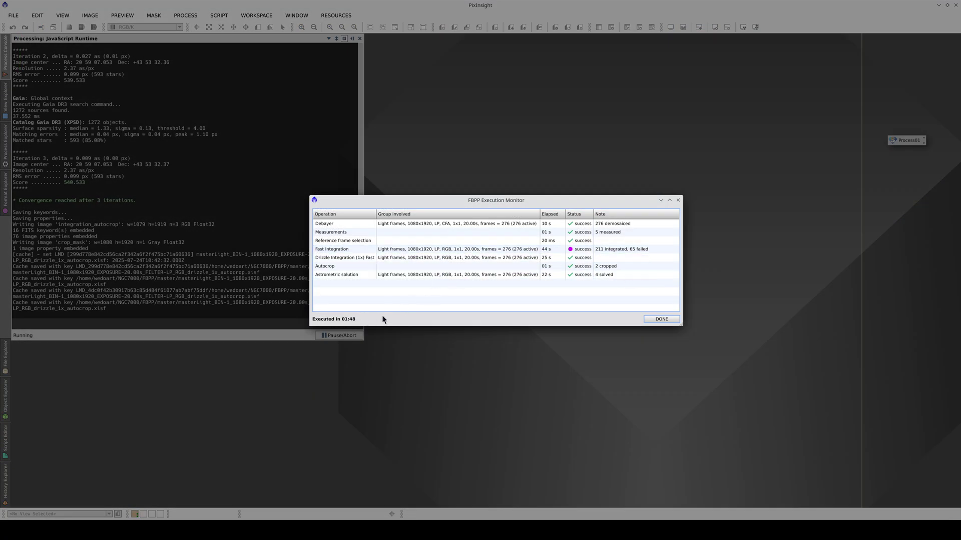
# Close the Execution Monitor and Smart Report, then exit Fast Batch Preprocessing.
pyautogui.click(659, 321)
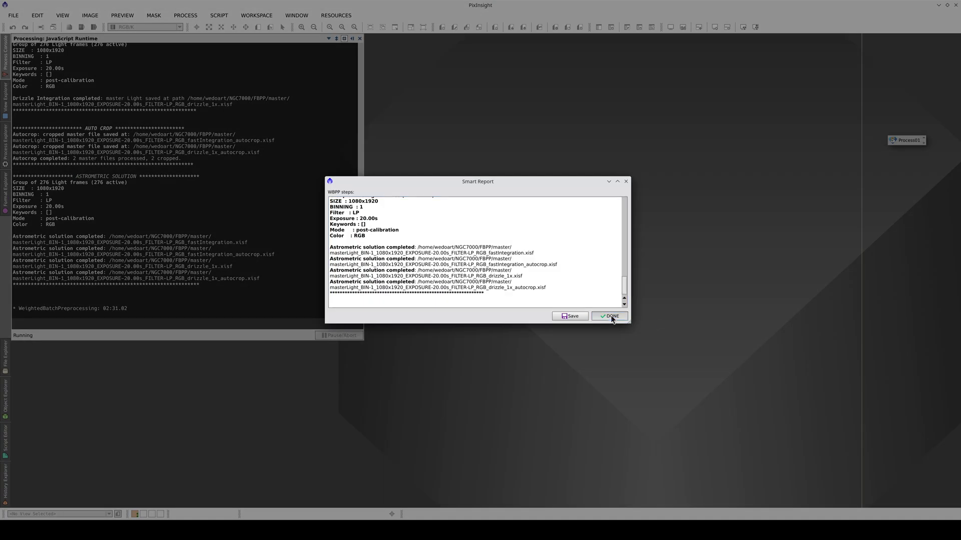
pyautogui.click(610, 316)
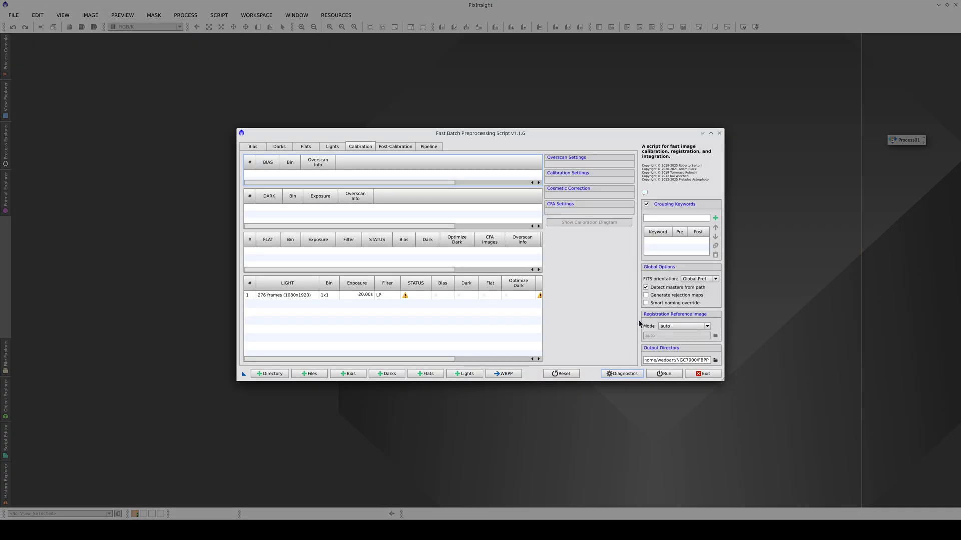
pyautogui.click(703, 374)
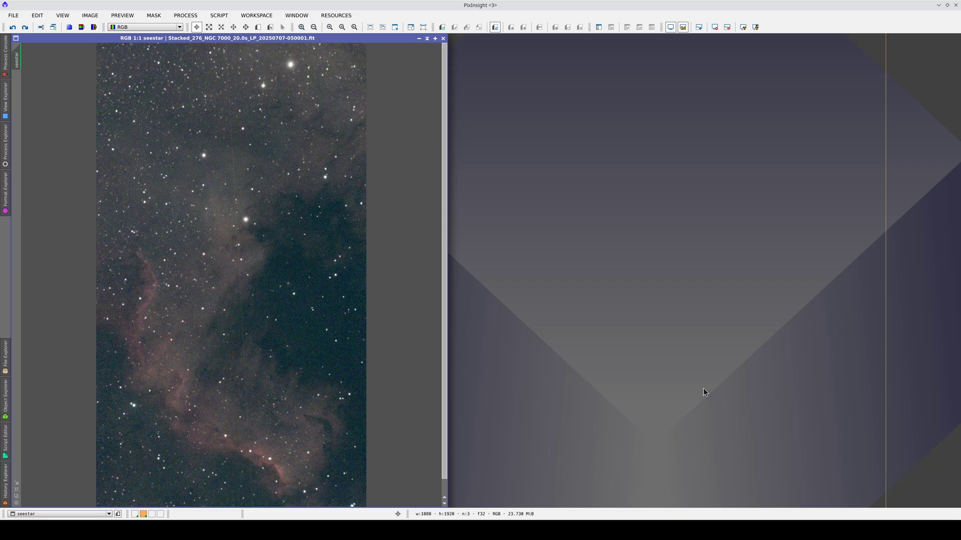
# Open masterLight drizzle_1x.xisf from FBPP > master in the workspace.
pyautogui.click(5, 361)
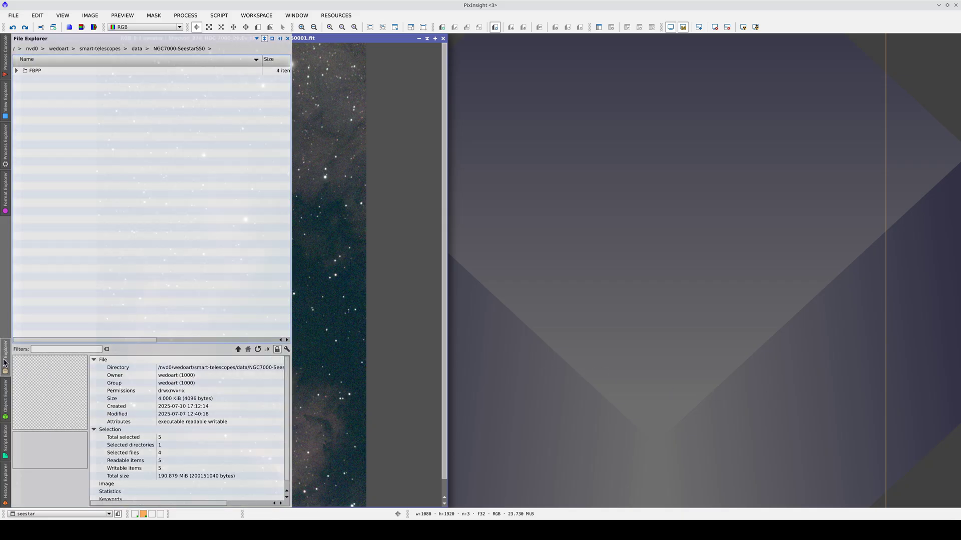
pyautogui.doubleClick(37, 71)
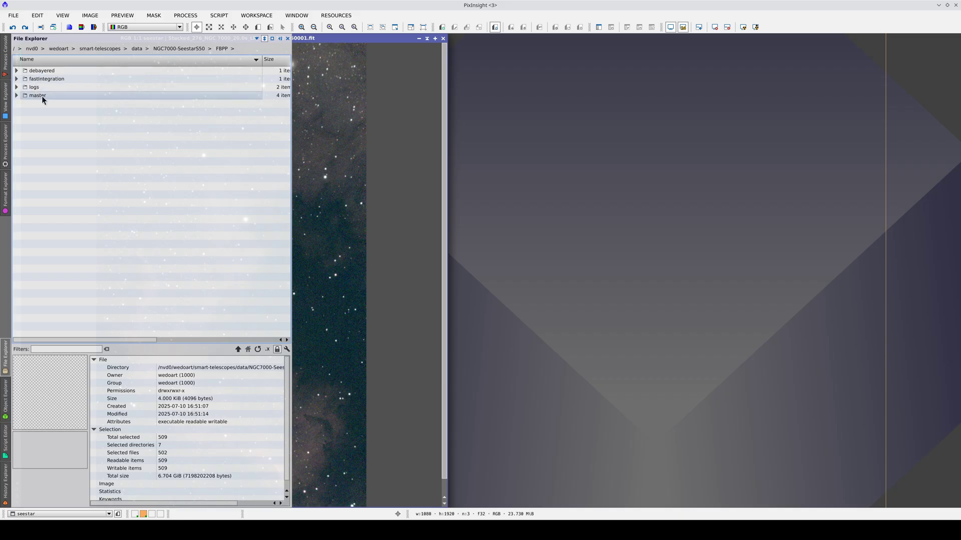
pyautogui.doubleClick(42, 96)
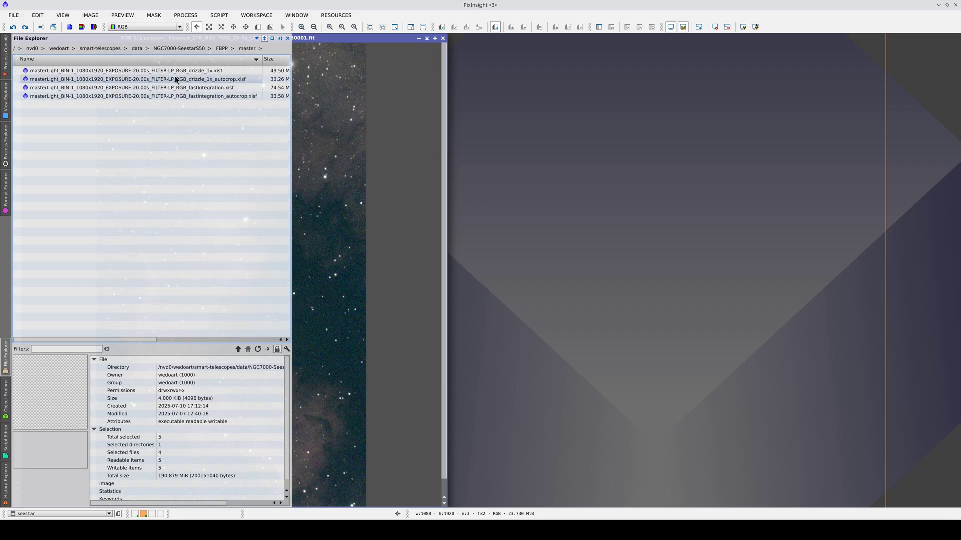
pyautogui.click(185, 70)
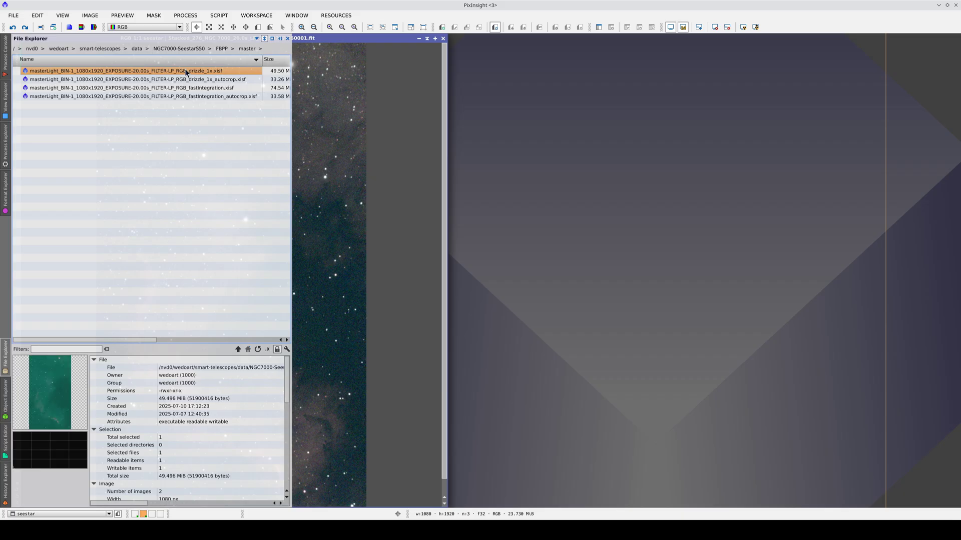
pyautogui.moveTo(185, 70); pyautogui.dragTo(540, 109)
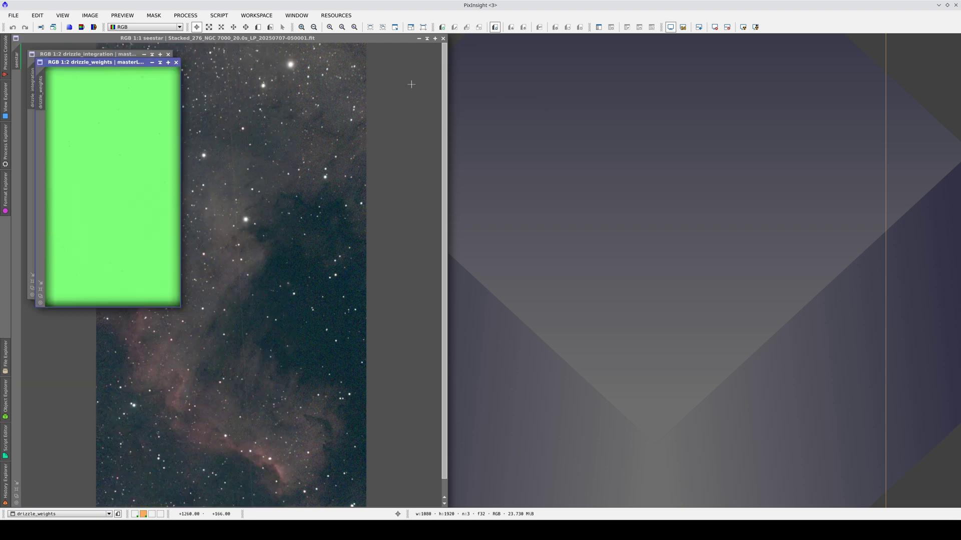
# Close drizzle_weights, place drizzle_integration on the right half with a colour-balanced auto stretch.
pyautogui.click(176, 62)
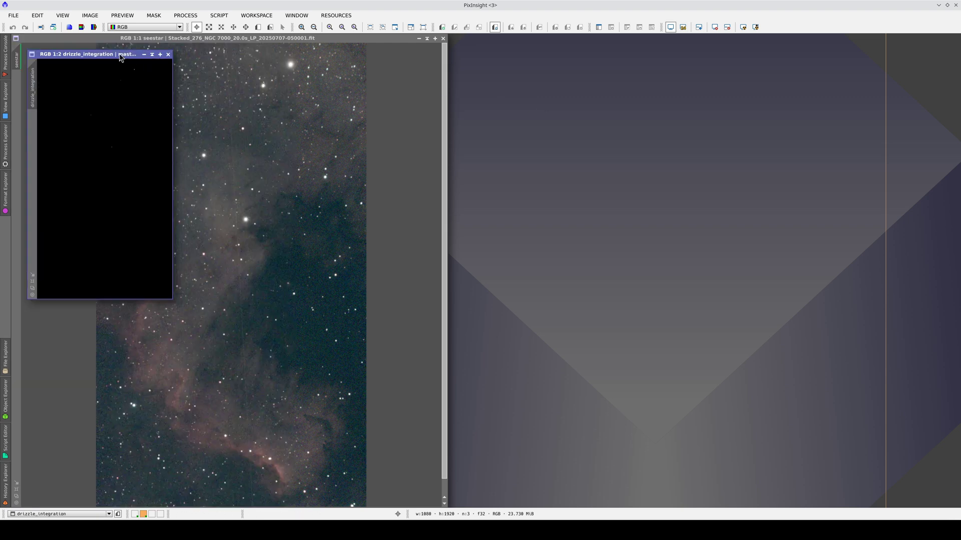
pyautogui.moveTo(116, 56); pyautogui.dragTo(566, 82)
pyautogui.hotkey('ctrl', 'a')
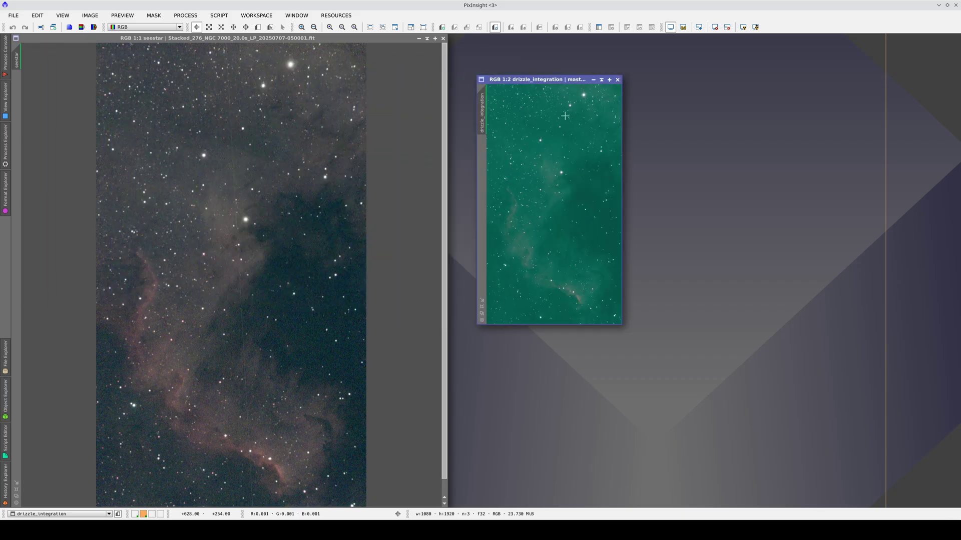
pyautogui.doubleClick(538, 80)
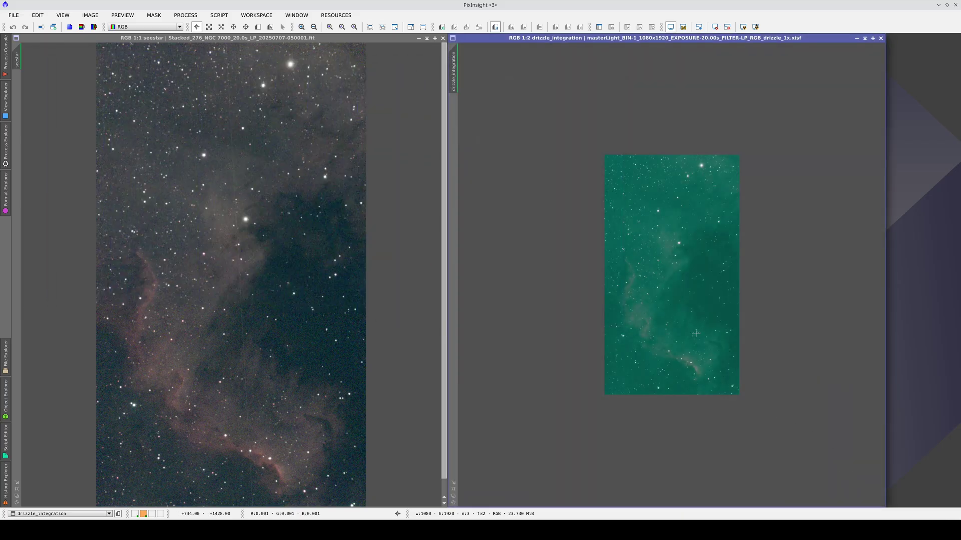
pyautogui.scroll(1, 695, 333)
pyautogui.hotkey('ctrl', 'F12')
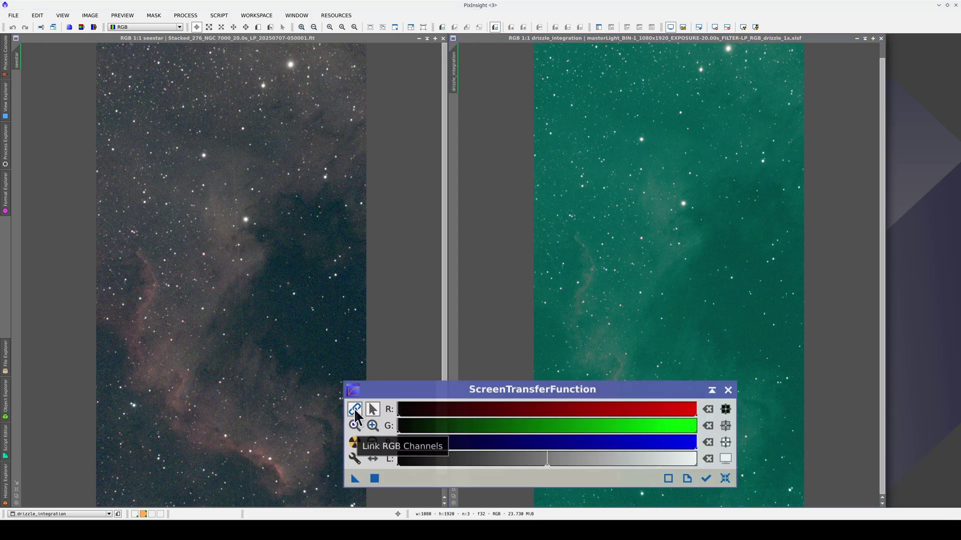
pyautogui.click(355, 442)
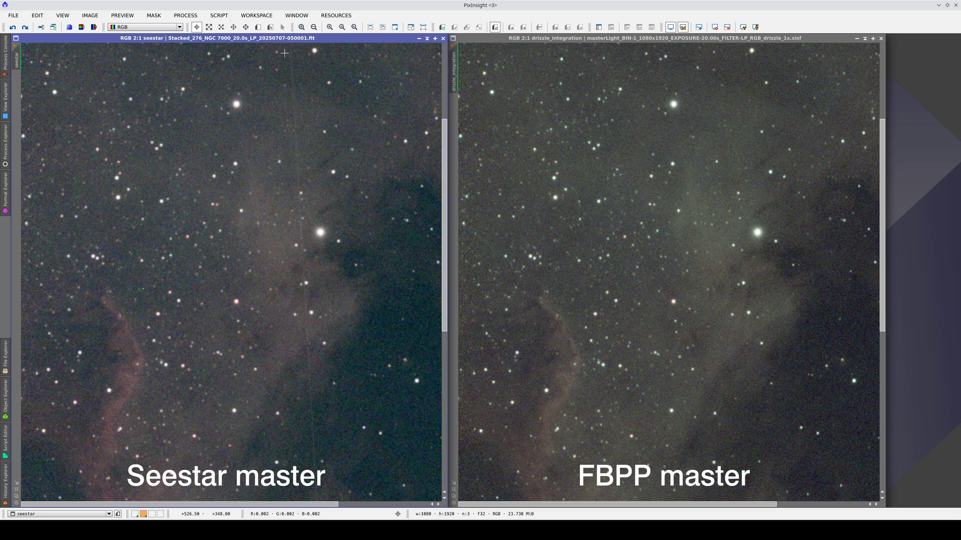
# Pan and zoom both masters along the nebula wall and upper star field to compare them.
pyautogui.moveTo(331, 467); pyautogui.dragTo(302, 163)
pyautogui.moveTo(320, 380); pyautogui.dragTo(321, 350)
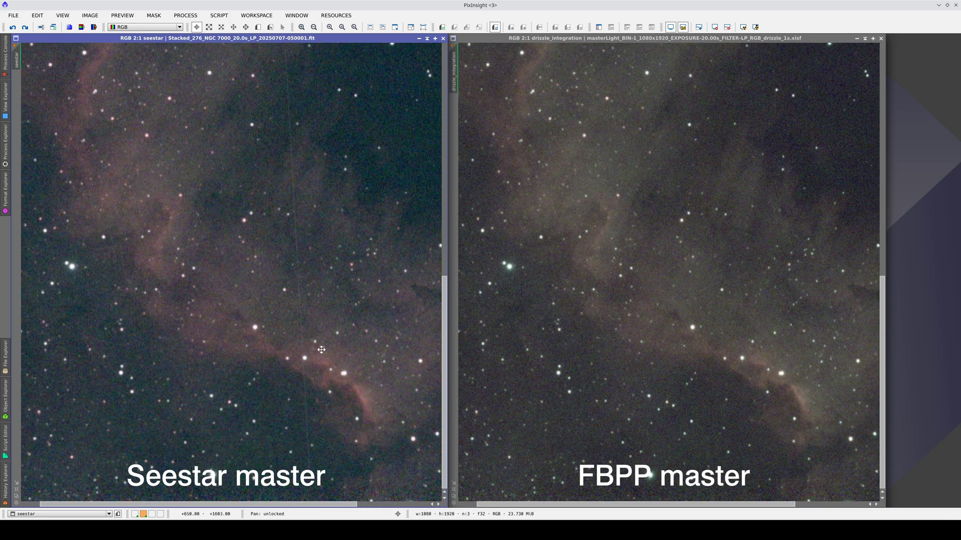
pyautogui.moveTo(223, 0); pyautogui.dragTo(232, 305)
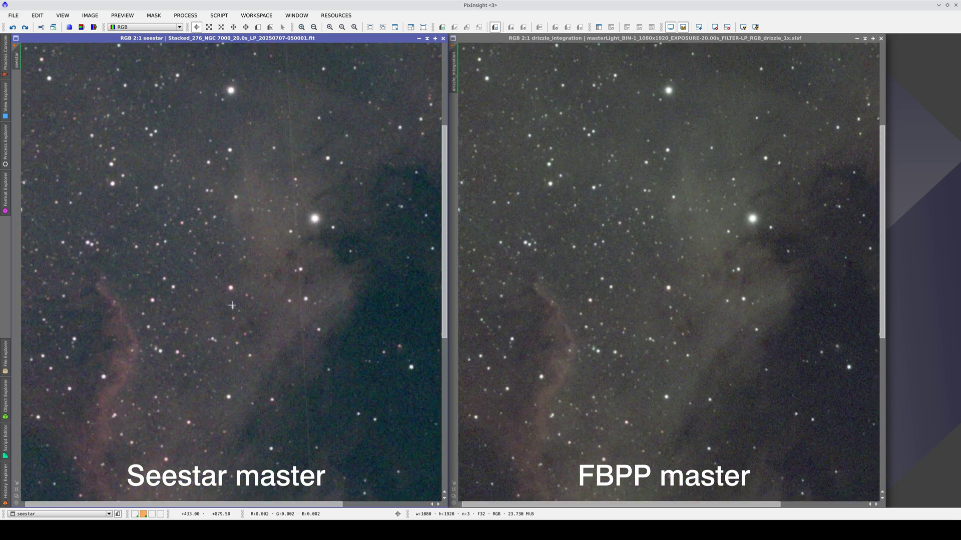
pyautogui.scroll(3, 145, 277)
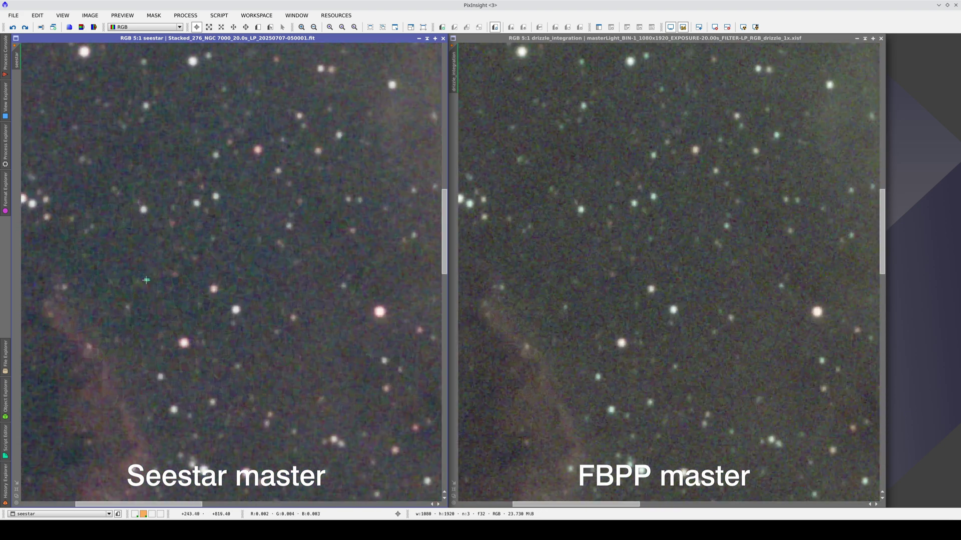
pyautogui.scroll(-3, 269, 174)
pyautogui.scroll(1, 280, 112)
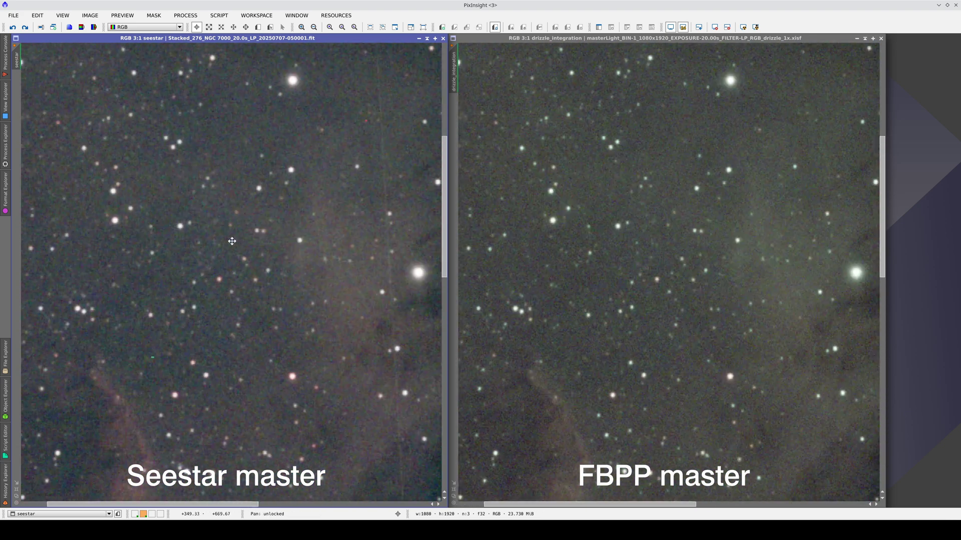
pyautogui.moveTo(281, 111); pyautogui.dragTo(300, 236)
pyautogui.scroll(2, 347, 242)
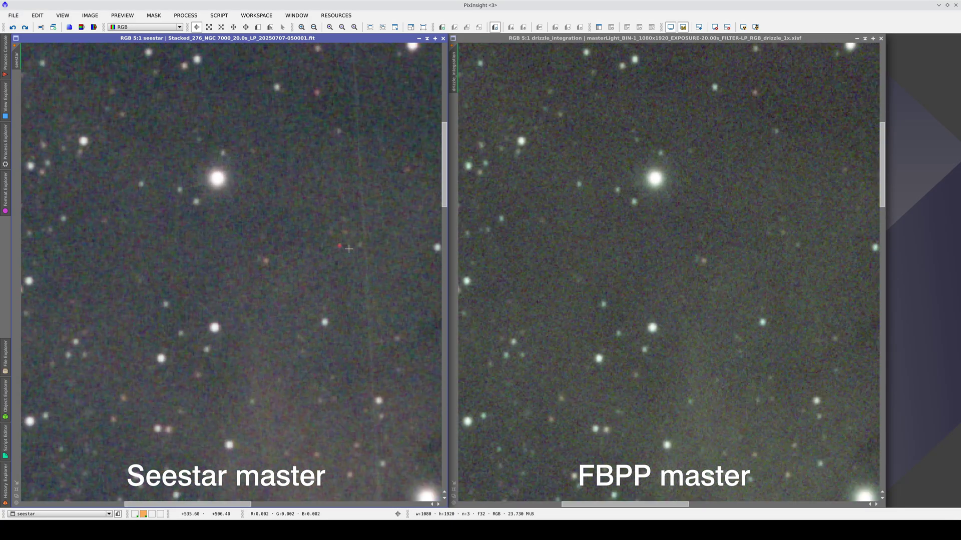
pyautogui.scroll(-3, 348, 249)
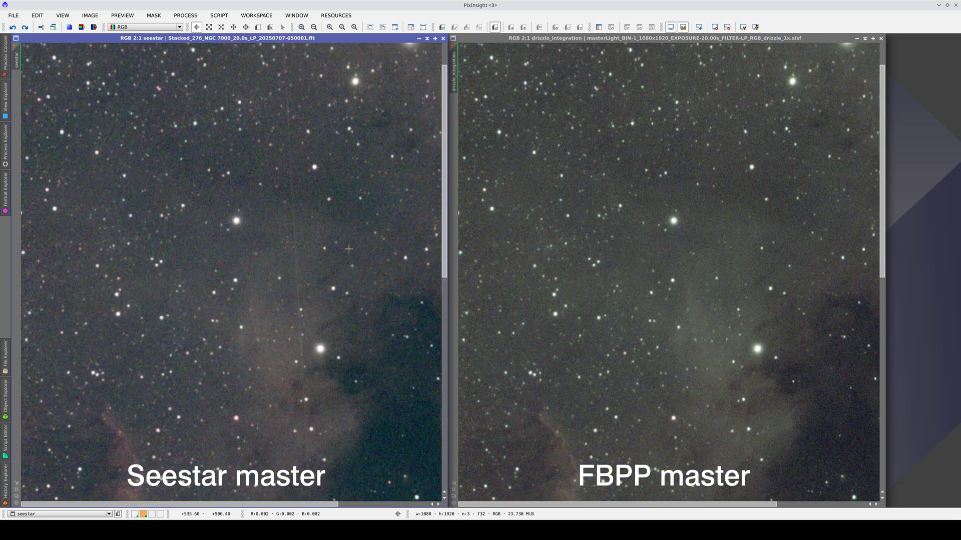
pyautogui.scroll(-1, 349, 248)
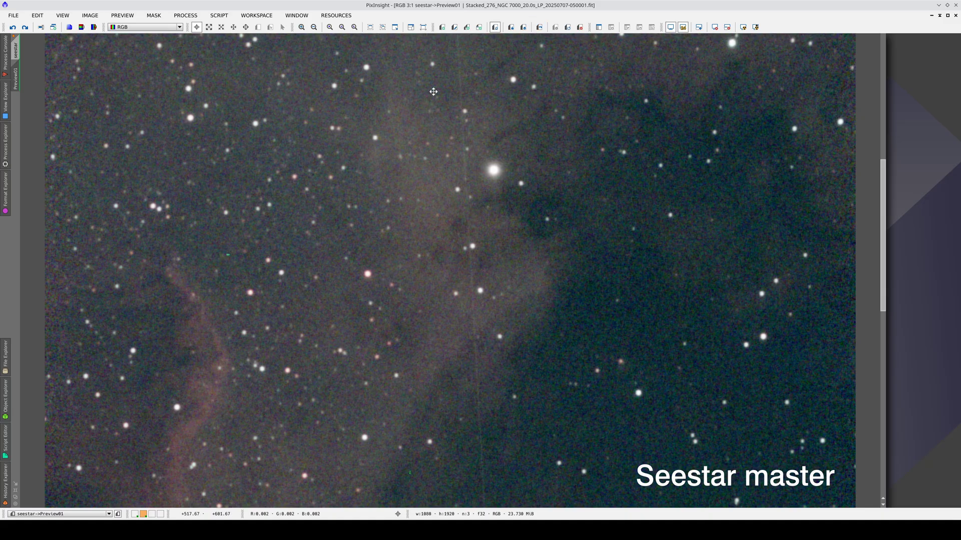
# Pan Preview01 to another nebula region and alternate between Seestar and FBPP data.
pyautogui.scroll(3, 473, 240)
pyautogui.scroll(3, 473, 240)
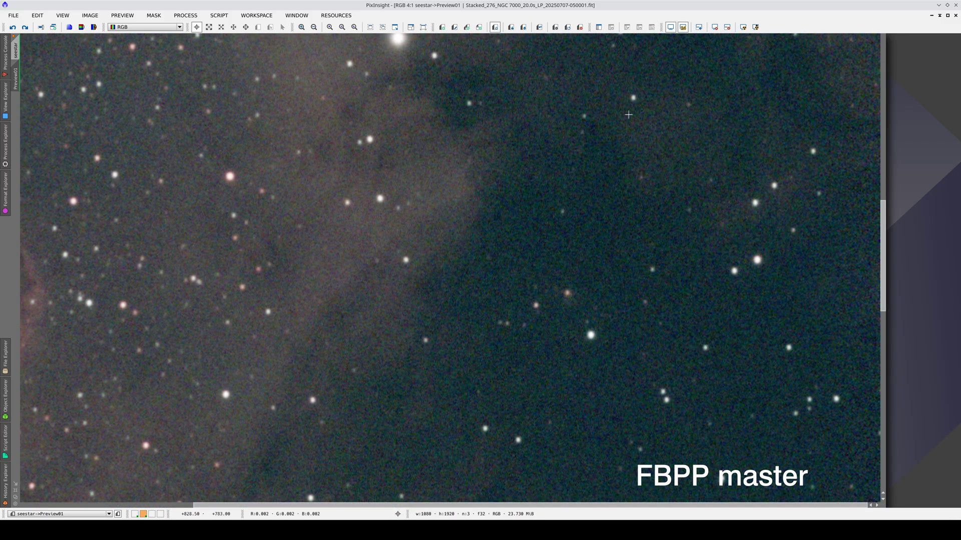
pyautogui.moveTo(632, 72); pyautogui.dragTo(645, 371)
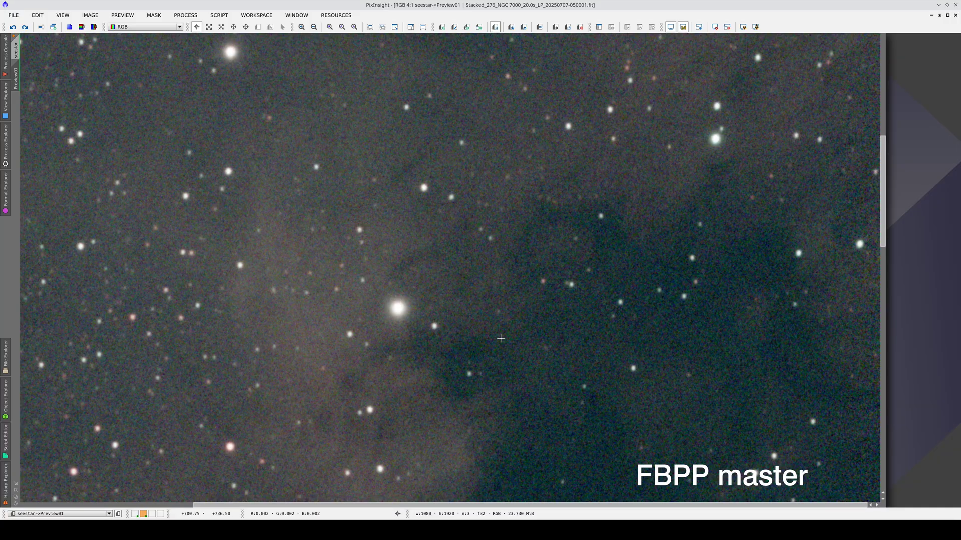
pyautogui.click(538, 28)
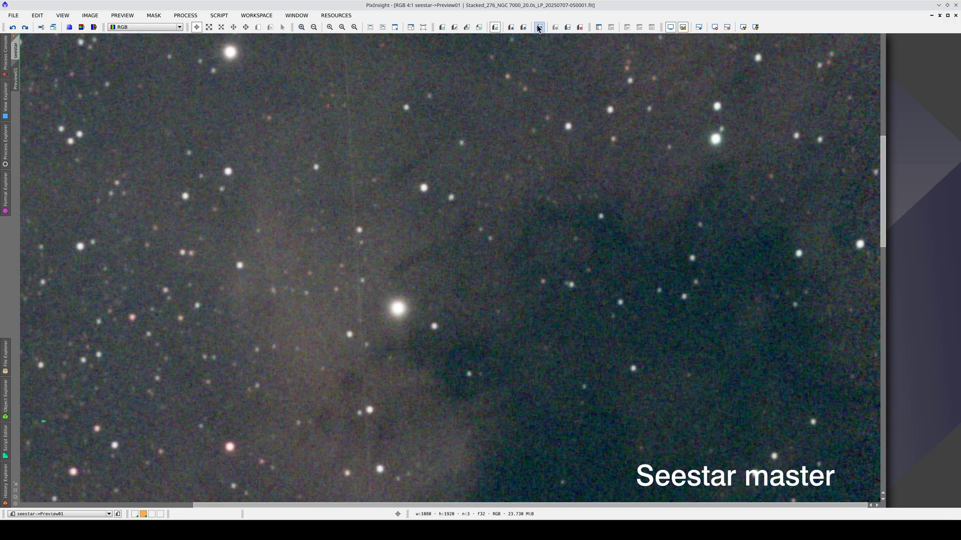
pyautogui.click(539, 28)
pyautogui.click(538, 27)
pyautogui.click(538, 27)
pyautogui.click(539, 27)
pyautogui.click(539, 28)
# Zoom out and blink a wider region between the FBPP and Seestar data.
pyautogui.scroll(-10, 557, 129)
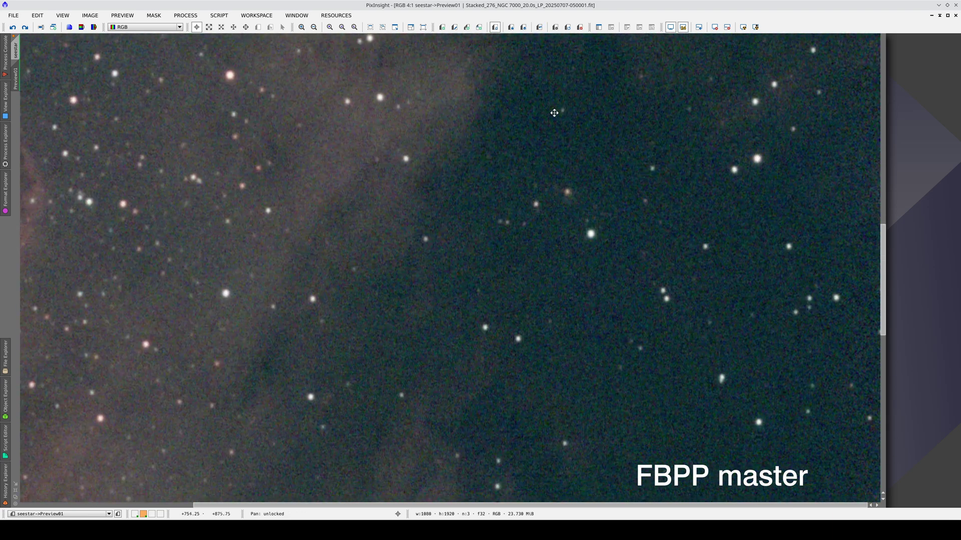
pyautogui.scroll(-20, 565, 319)
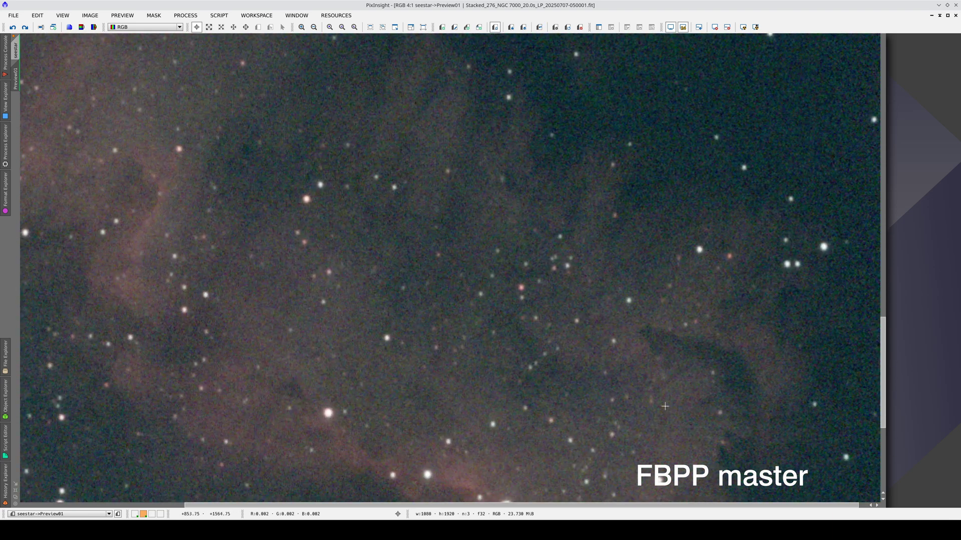
pyautogui.scroll(-1, 597, 298)
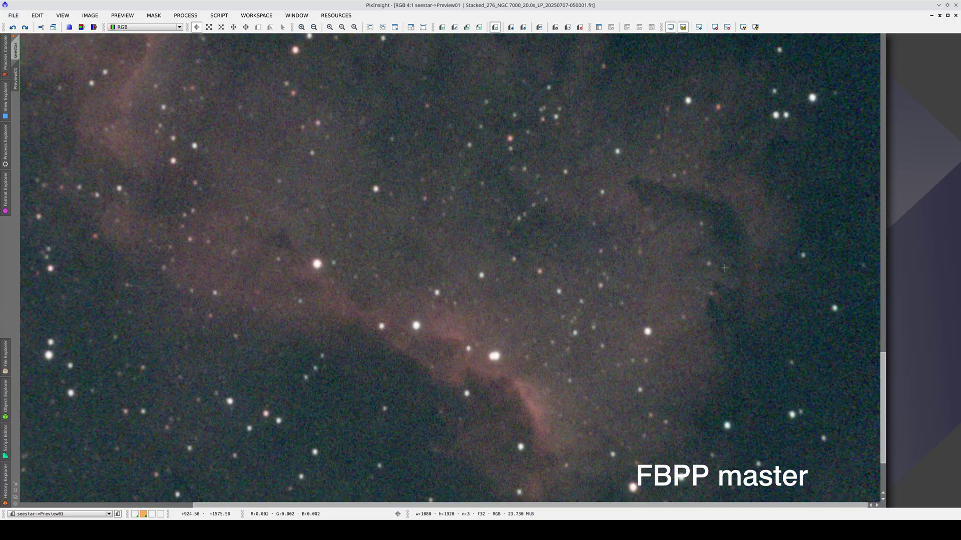
pyautogui.click(538, 28)
pyautogui.click(538, 28)
pyautogui.click(538, 28)
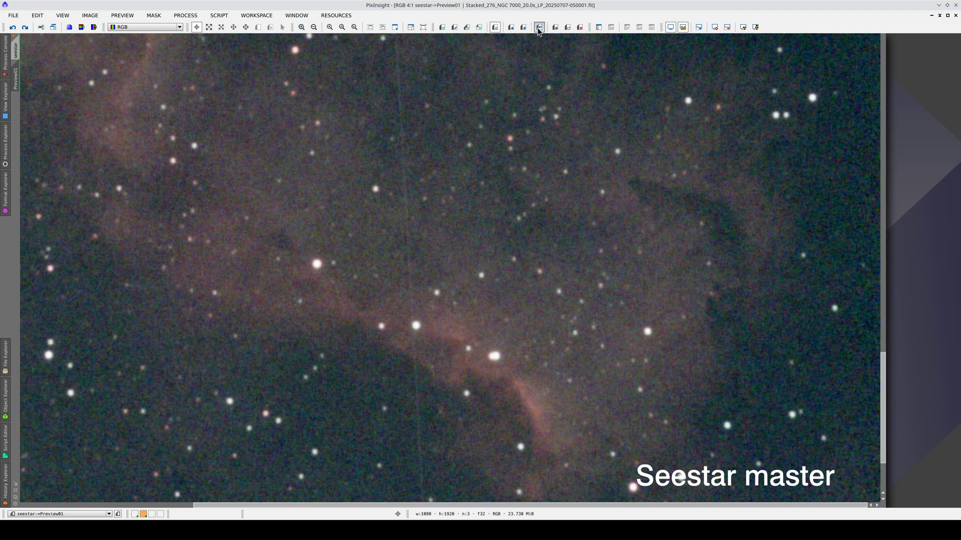
pyautogui.click(537, 29)
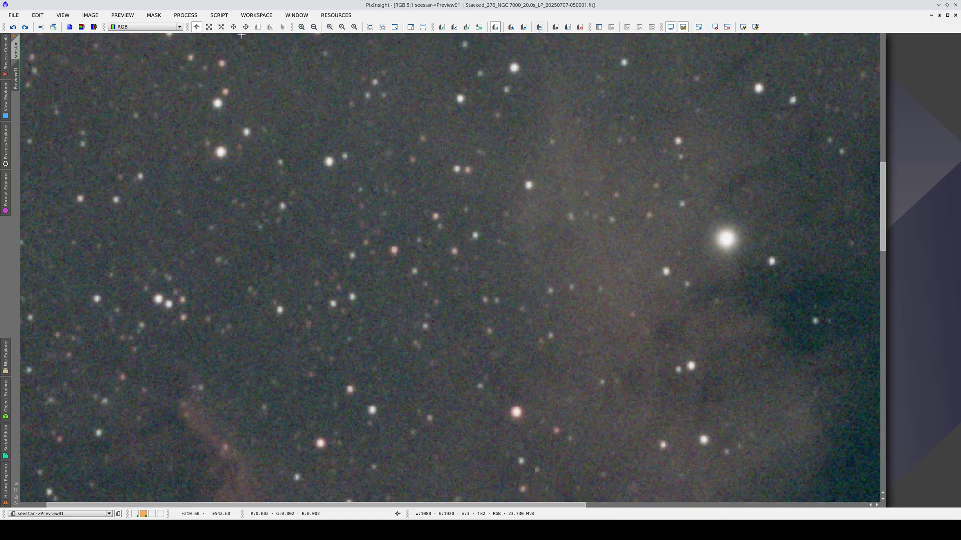
pyautogui.click(3, 153)
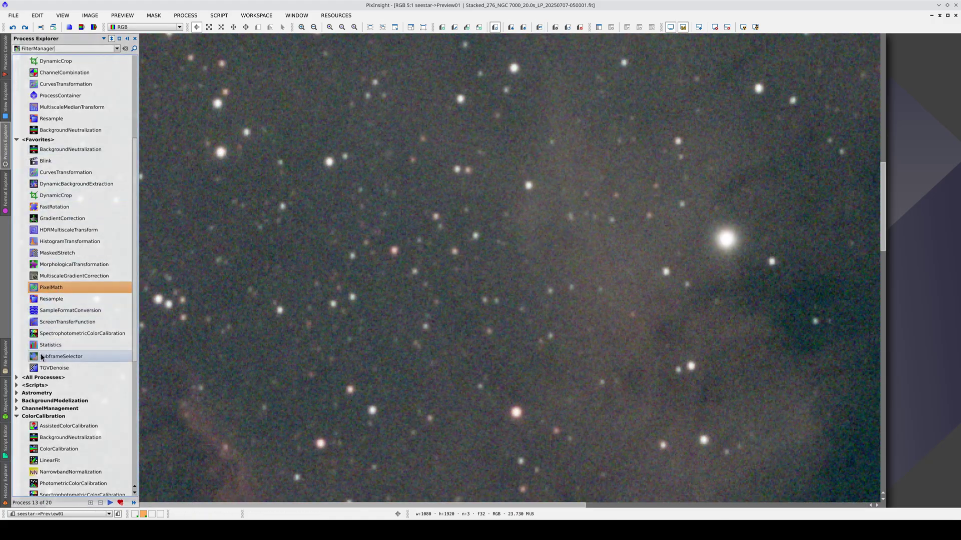
# Select FWHMEccentricity under Scripts > Image Analysis and show the six FBPP/Seestar FWHM maps.
pyautogui.click(16, 385)
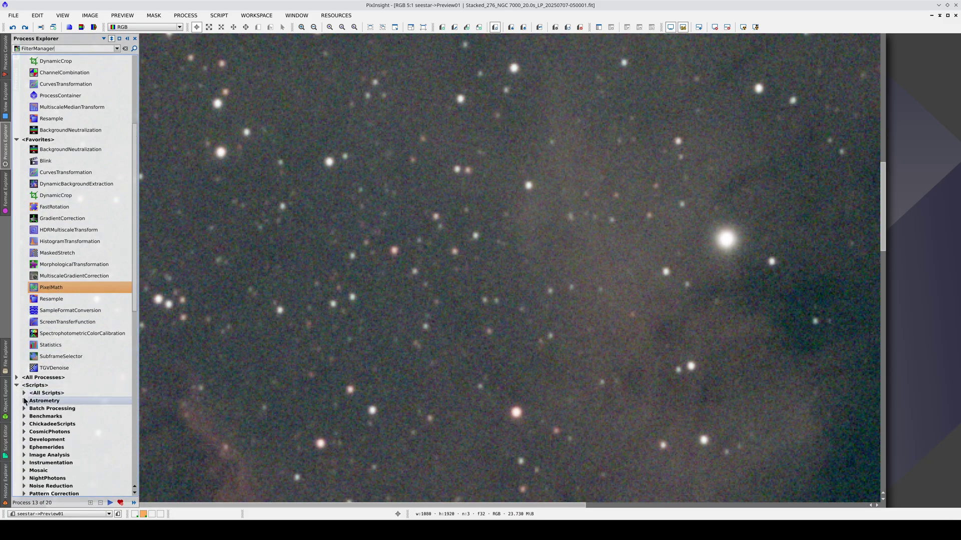
pyautogui.scroll(-2, 30, 401)
pyautogui.click(24, 386)
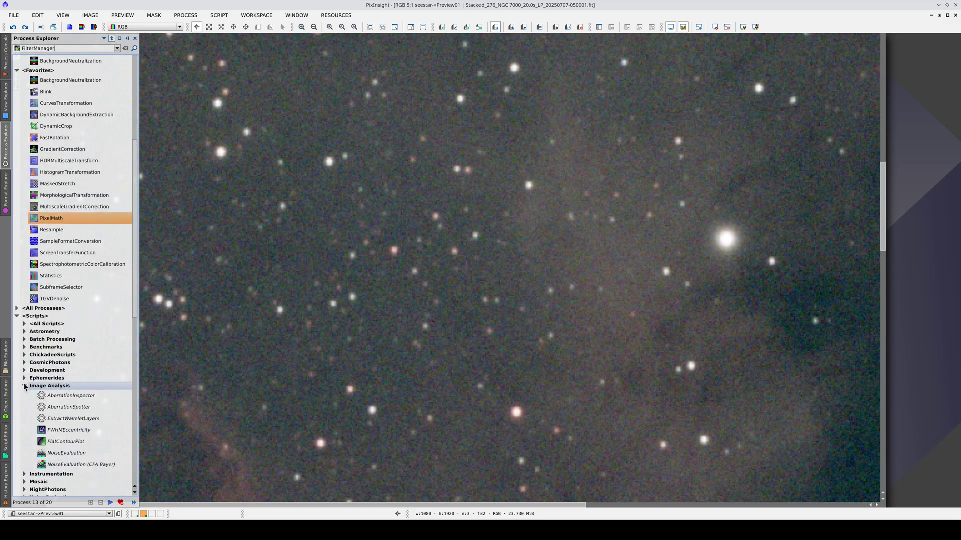
pyautogui.click(79, 432)
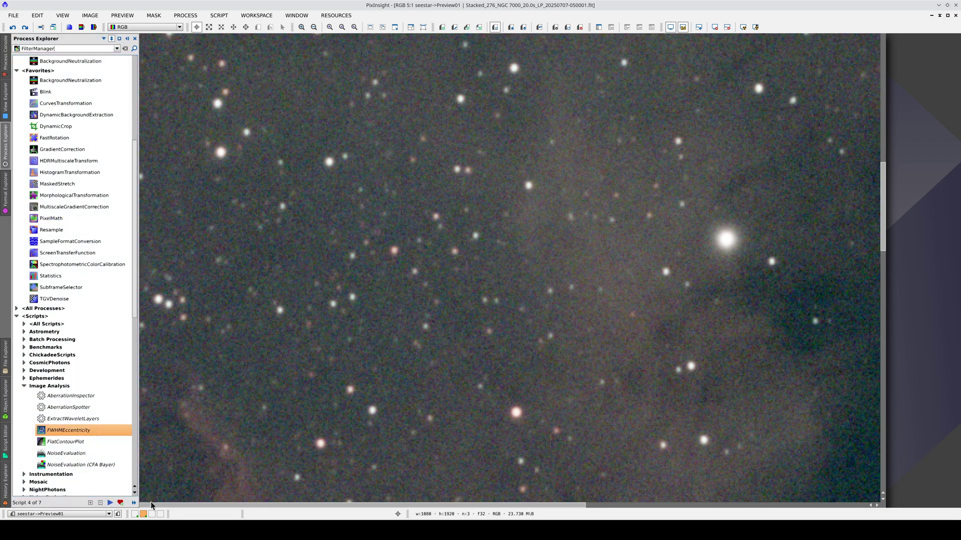
pyautogui.click(135, 515)
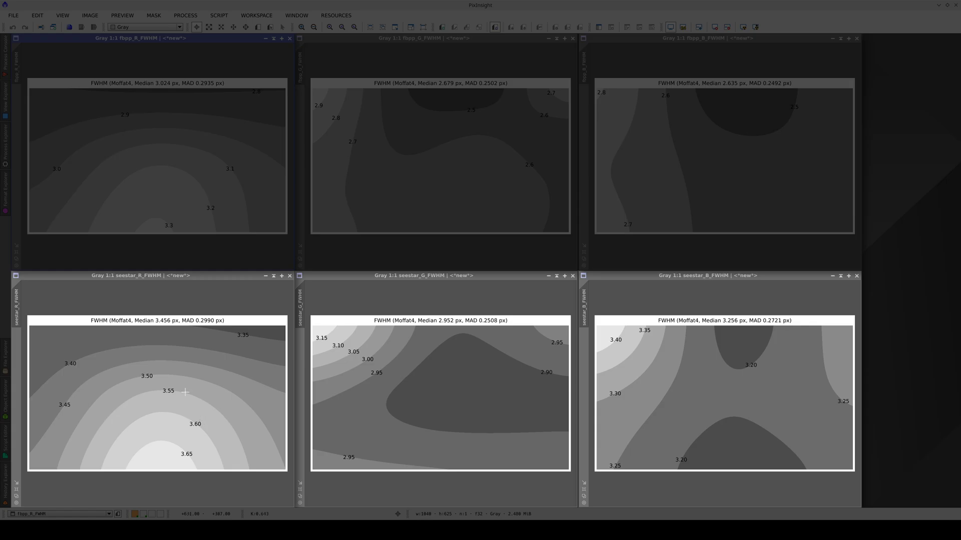
pyautogui.click(166, 381)
pyautogui.click(544, 370)
pyautogui.click(678, 376)
pyautogui.click(235, 160)
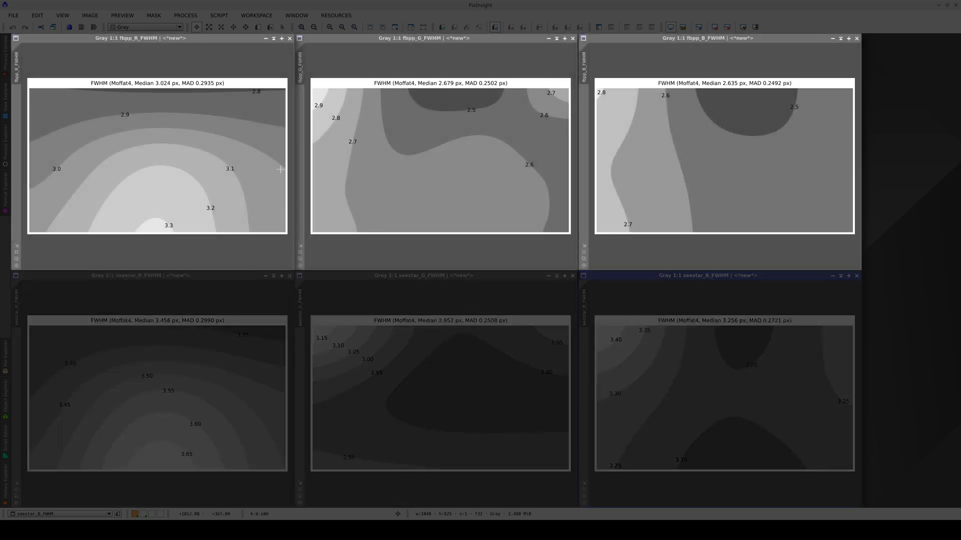
pyautogui.click(457, 145)
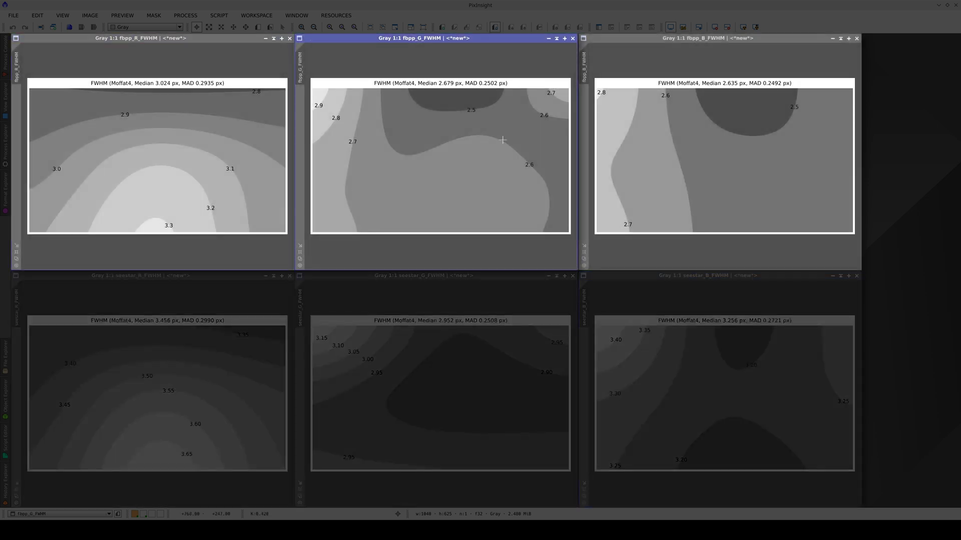
pyautogui.click(729, 141)
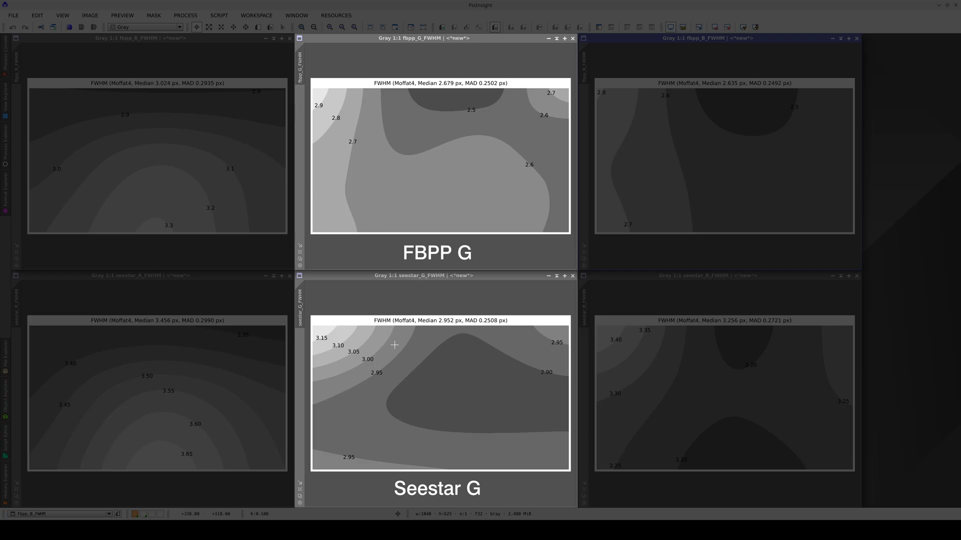
pyautogui.click(480, 388)
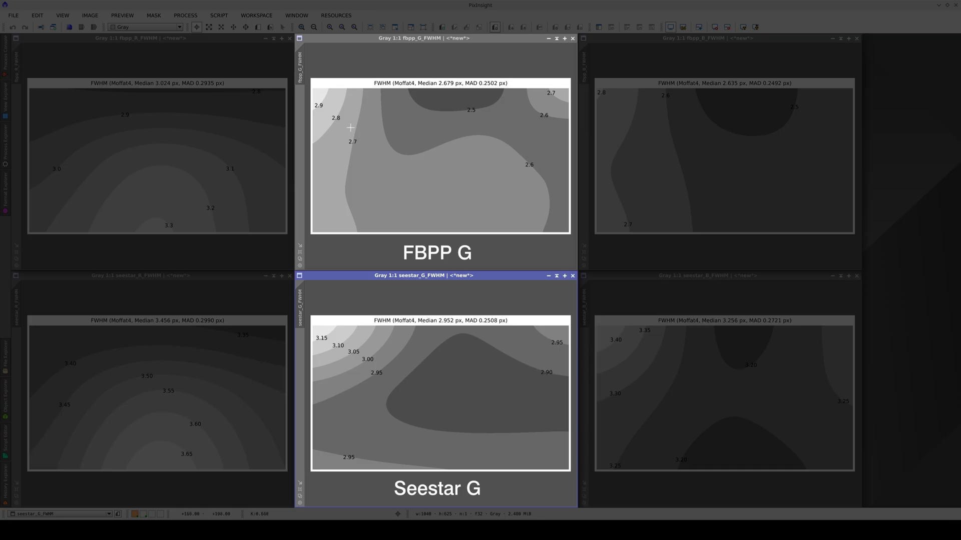
pyautogui.click(395, 144)
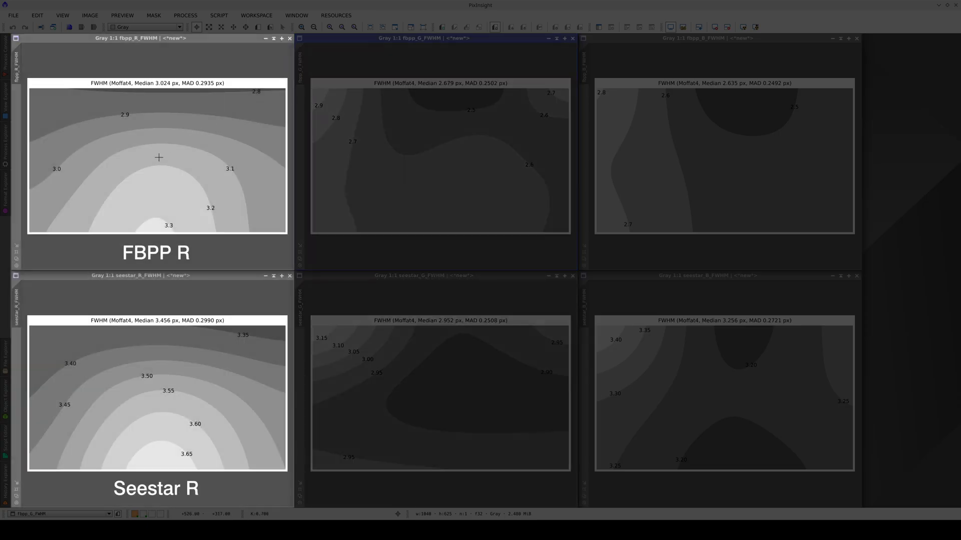
pyautogui.click(167, 423)
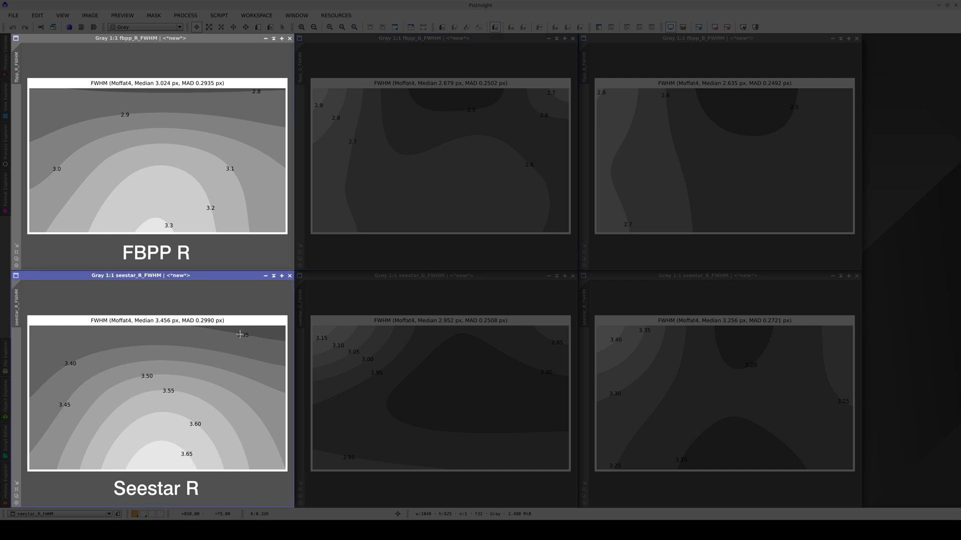
pyautogui.click(161, 227)
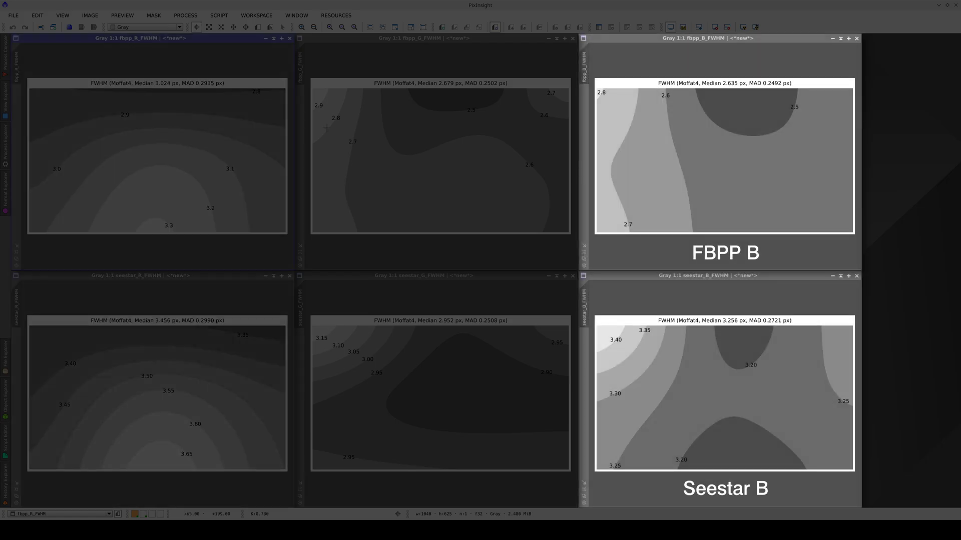
pyautogui.click(698, 395)
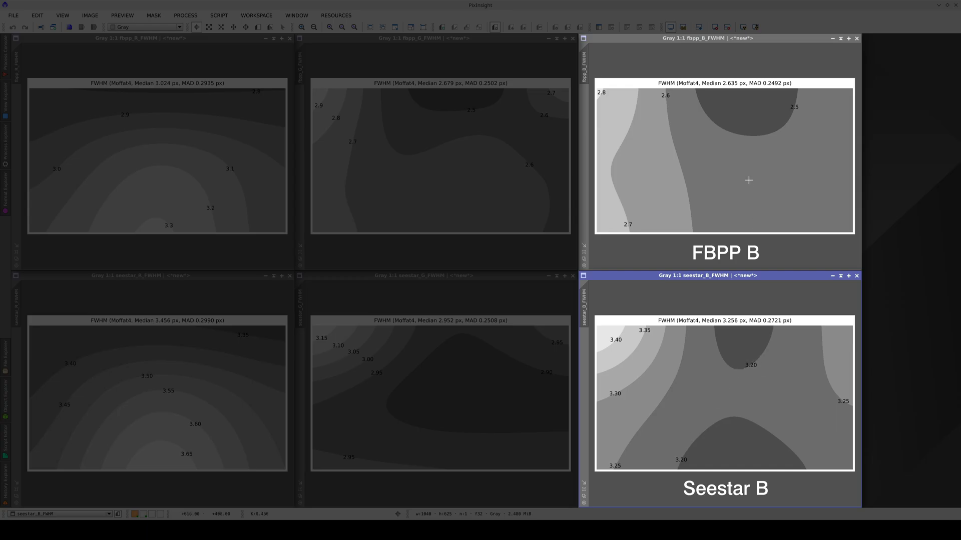
pyautogui.click(635, 105)
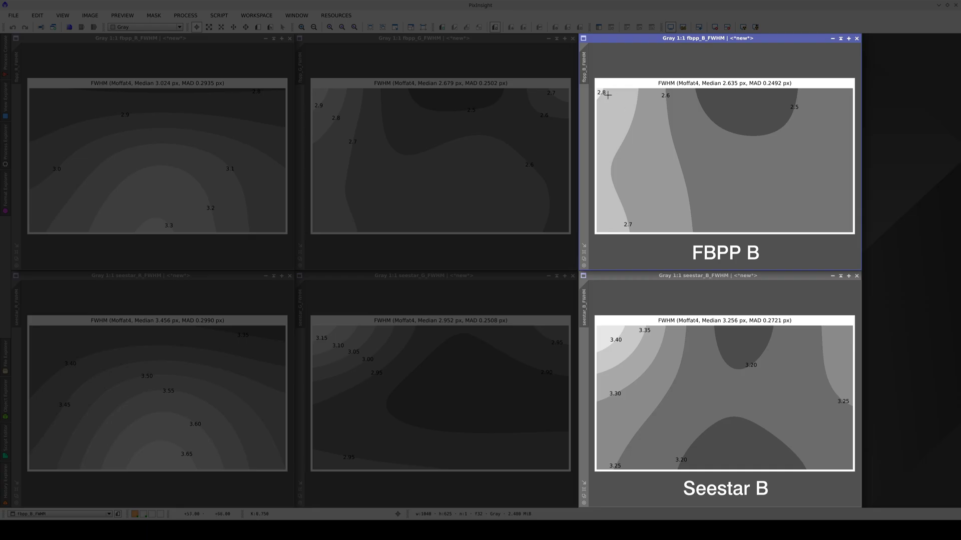